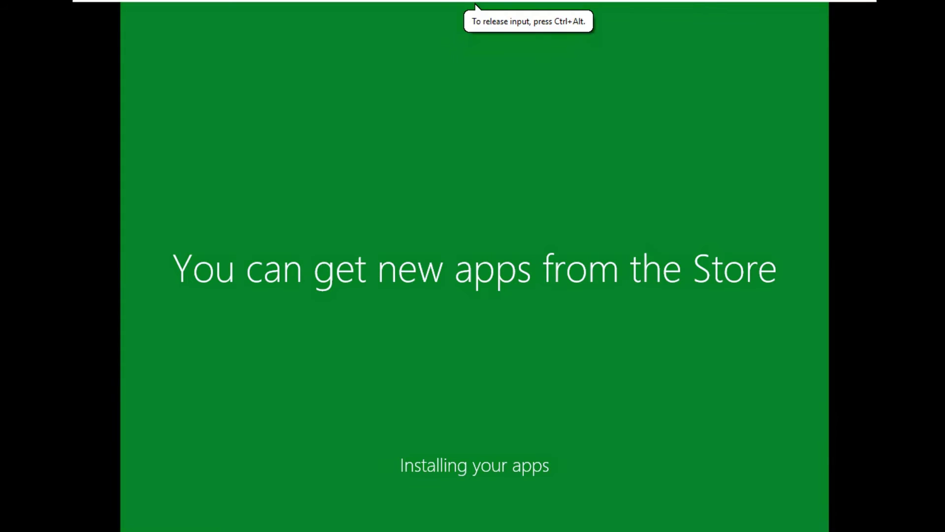
Release input from the virtual machine and open Notepad (Blocco note) on the host computer
key("ctrl+alt")
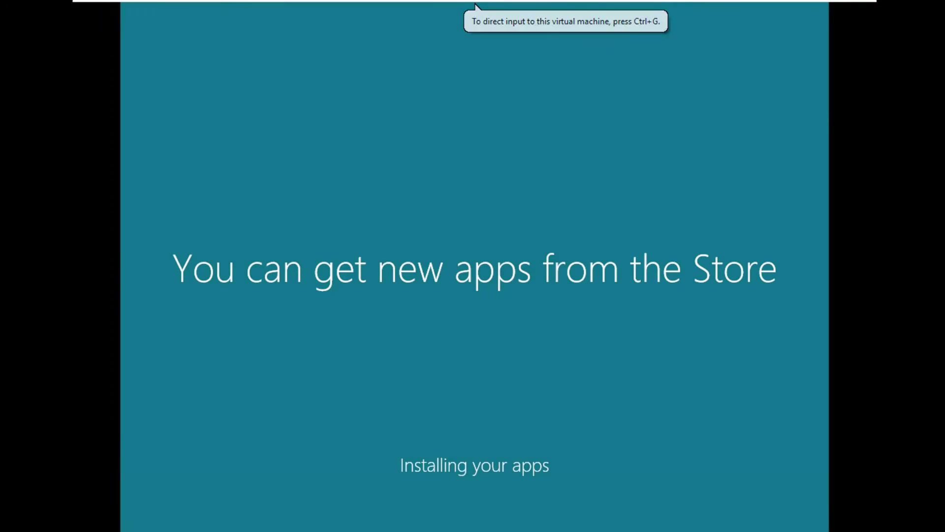
key("super+s")
type("notes")
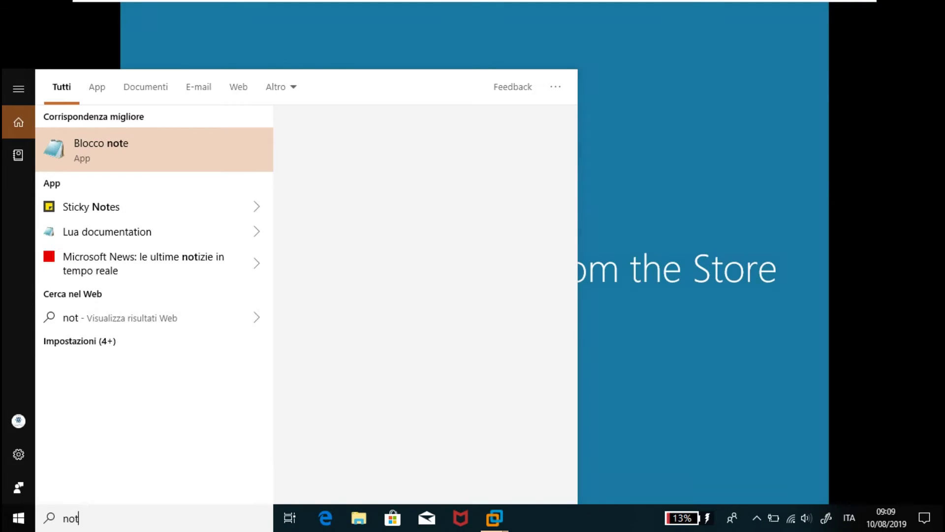
key("Escape")
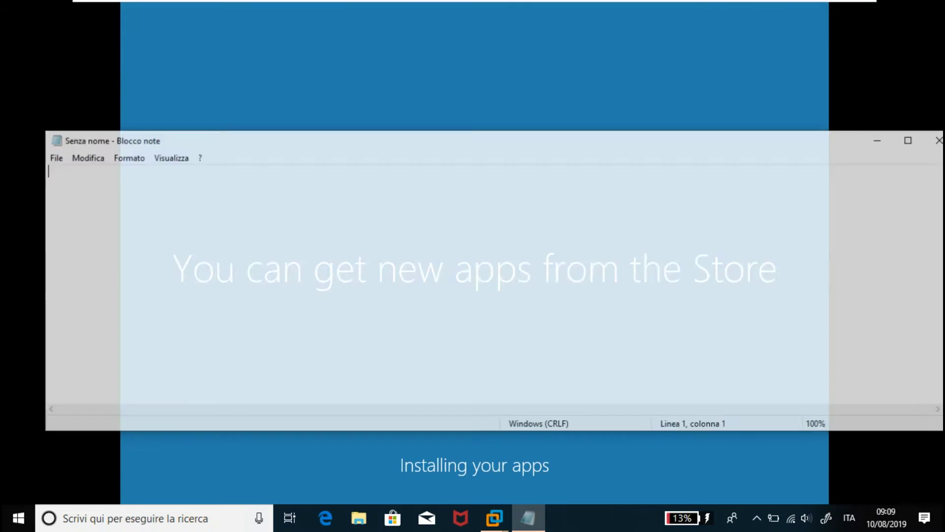
Write "yoy guys now need wait finish this screen set up aps" in the empty note
type("yoy")
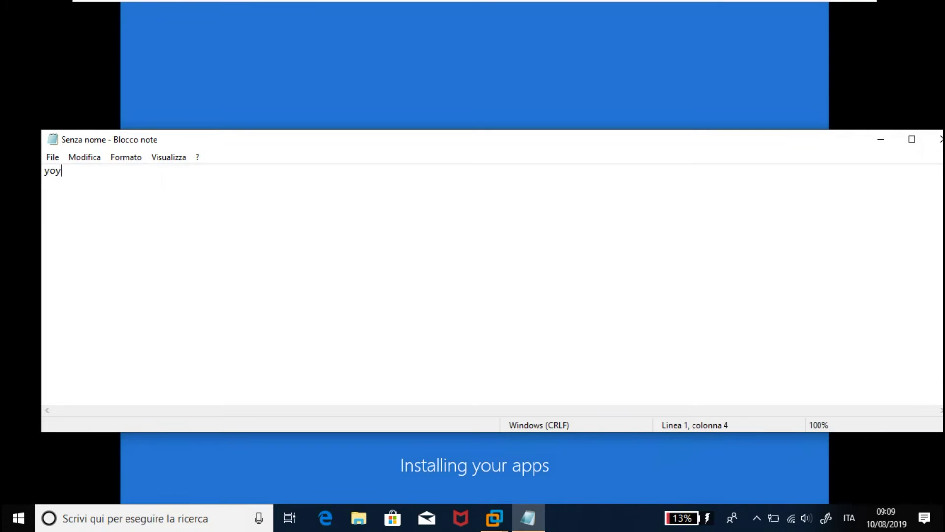
type(" guys now")
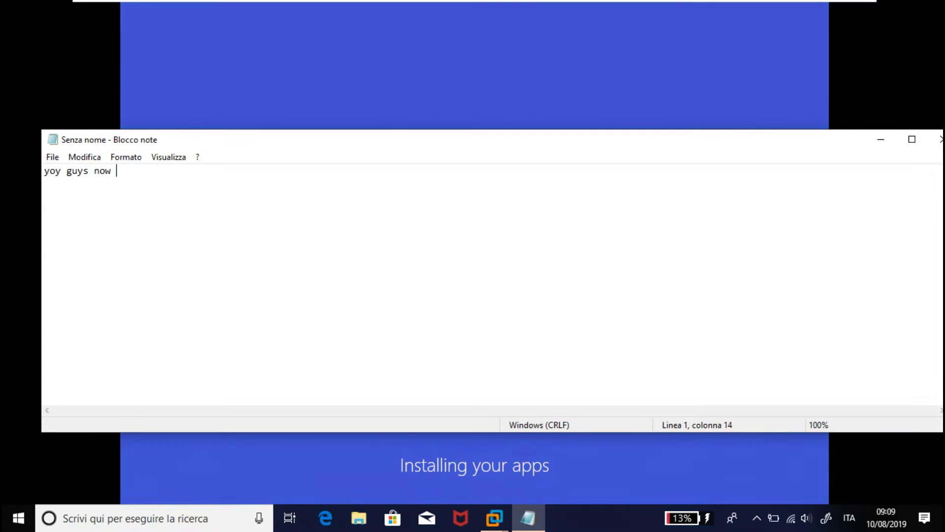
type(" need wait")
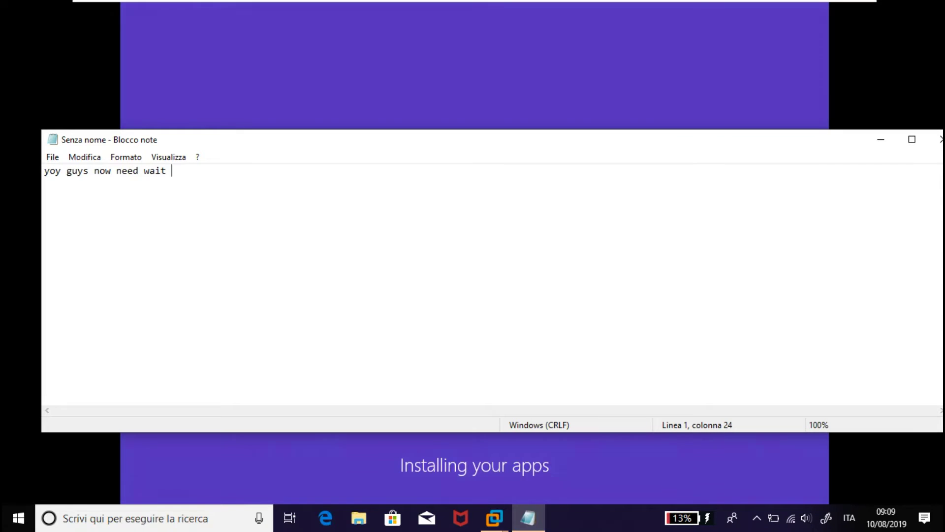
type(" finish this")
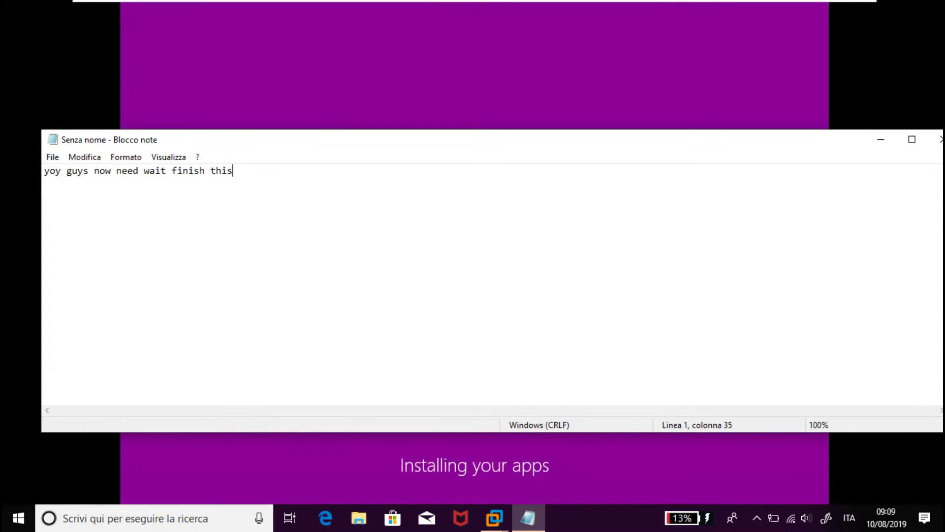
type(" screen set up aps")
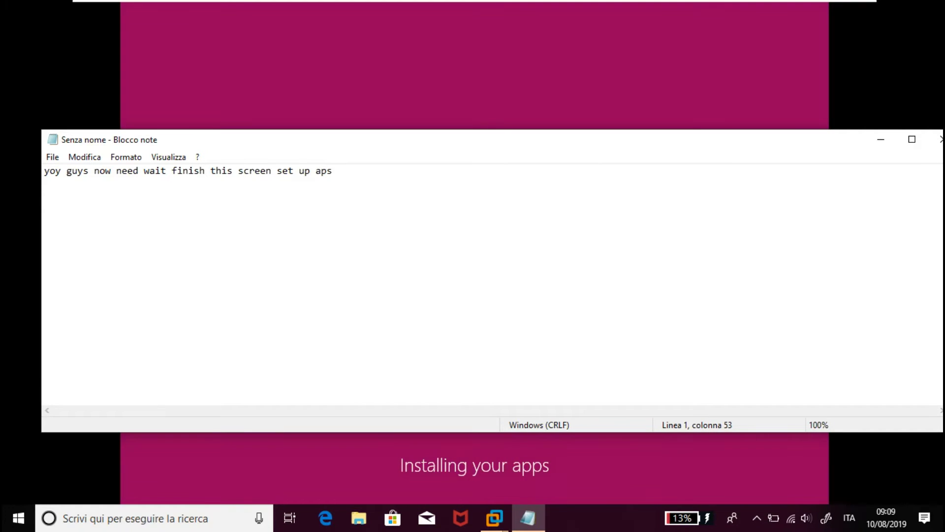
Continue the note with "after you can try install VMware tools and thsi system becom your totally", and close it without saving
type("you can try ")
type("instal")
type("l VMware tools an")
type("c")
type("d ")
type("thsi ")
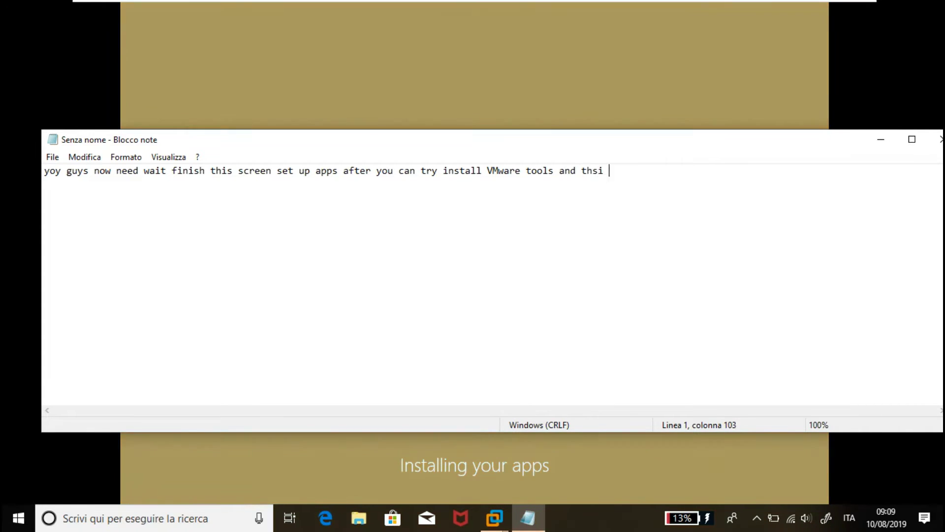
type("system b")
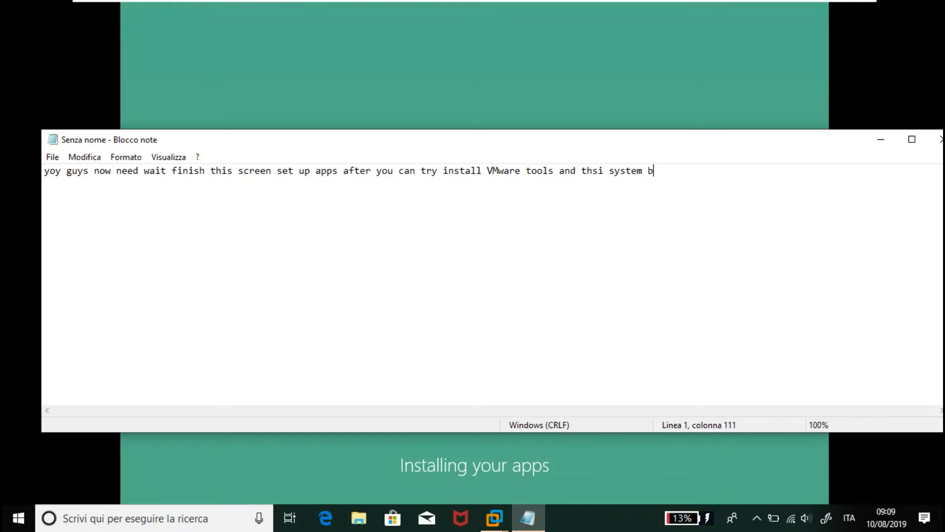
type("ecom your totally")
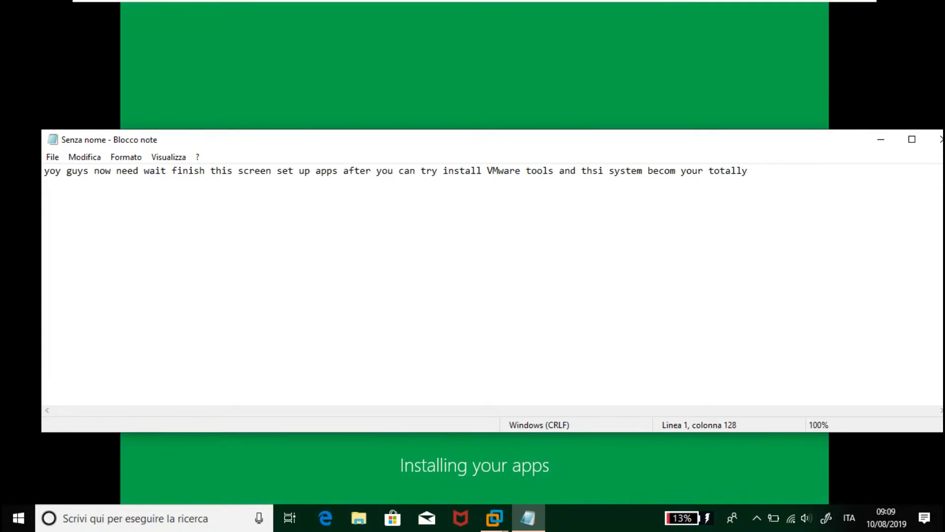
left_click(937, 139)
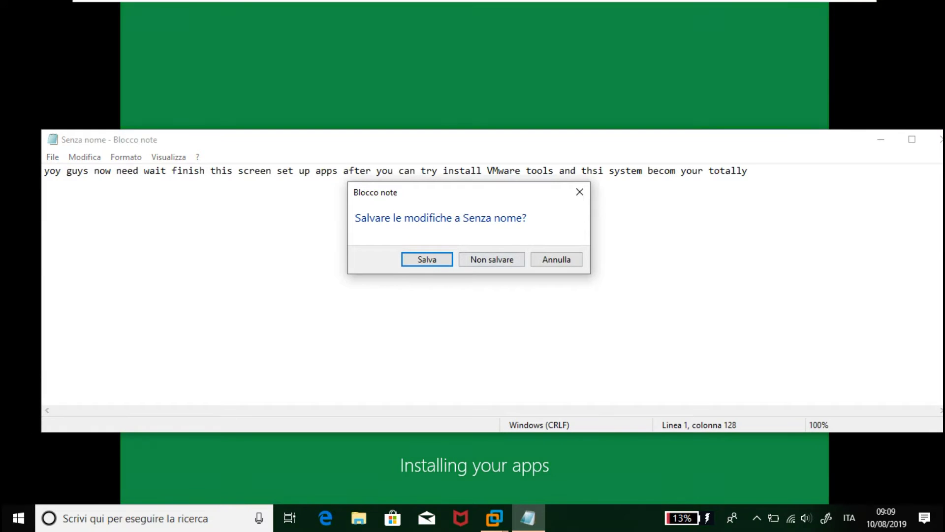
left_click(492, 259)
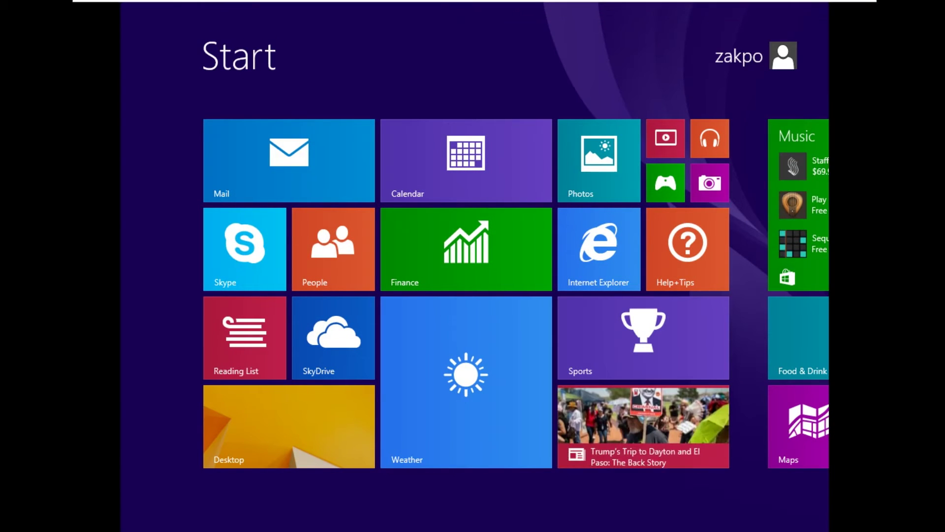
Look over the Windows 8.1 Start screen tiles and open the desktop
scroll(639, 383, "down", 2)
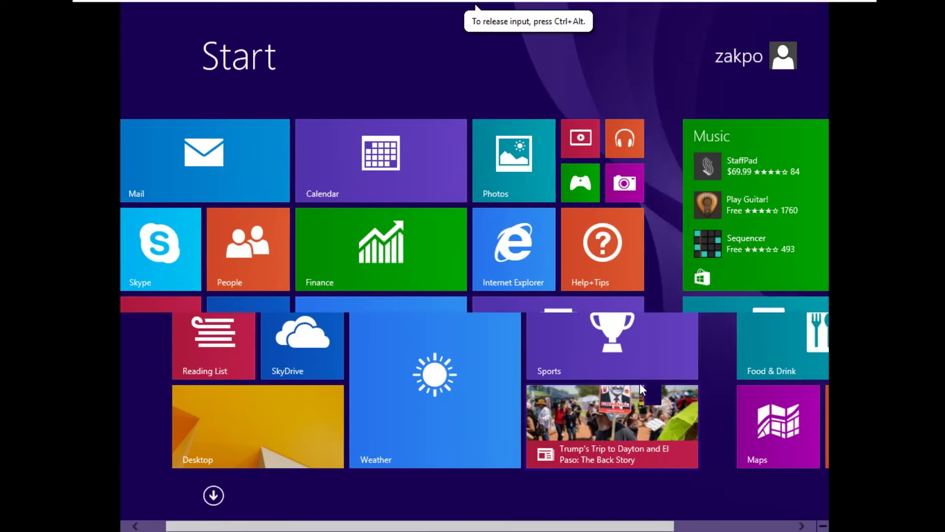
scroll(639, 383, "up", 2)
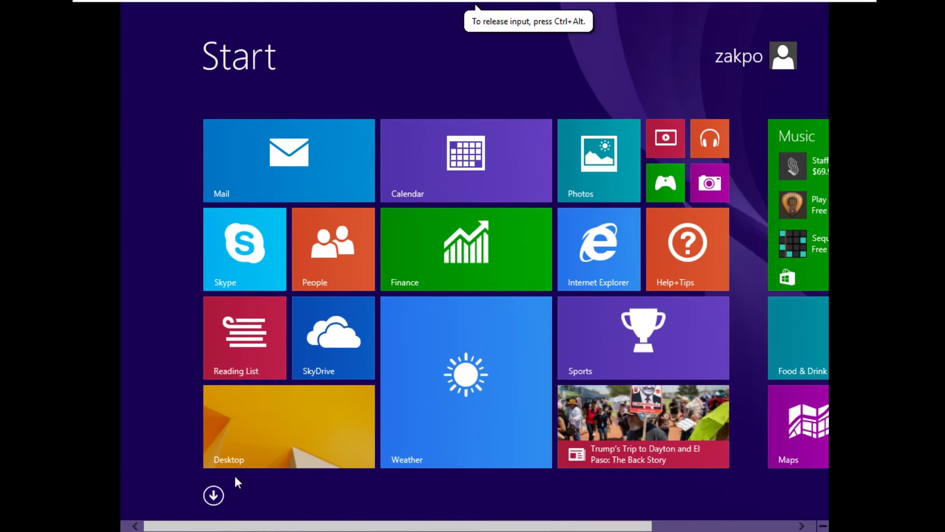
left_click(248, 465)
left_click_drag(243, 80, 496, 375)
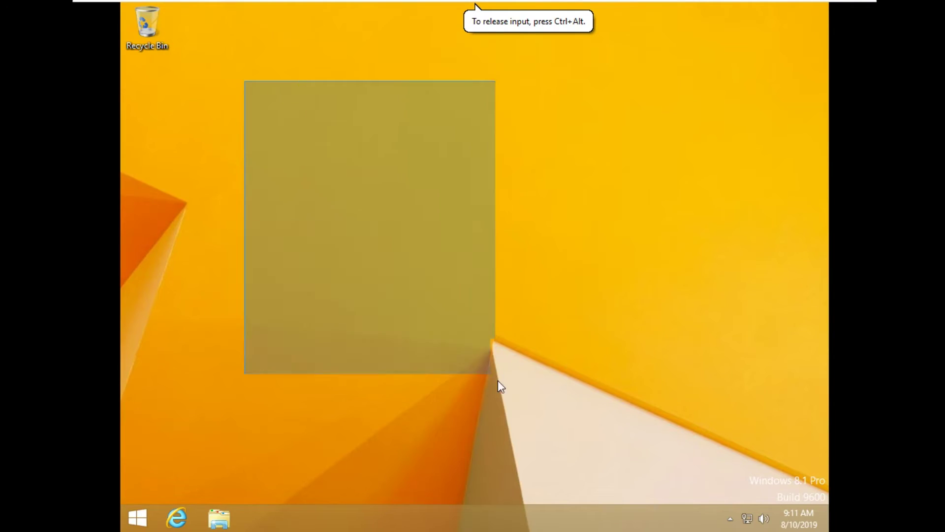
Check the guest's running processes in the detailed view of Task Manager and close it
right_click(498, 508)
left_click(515, 487)
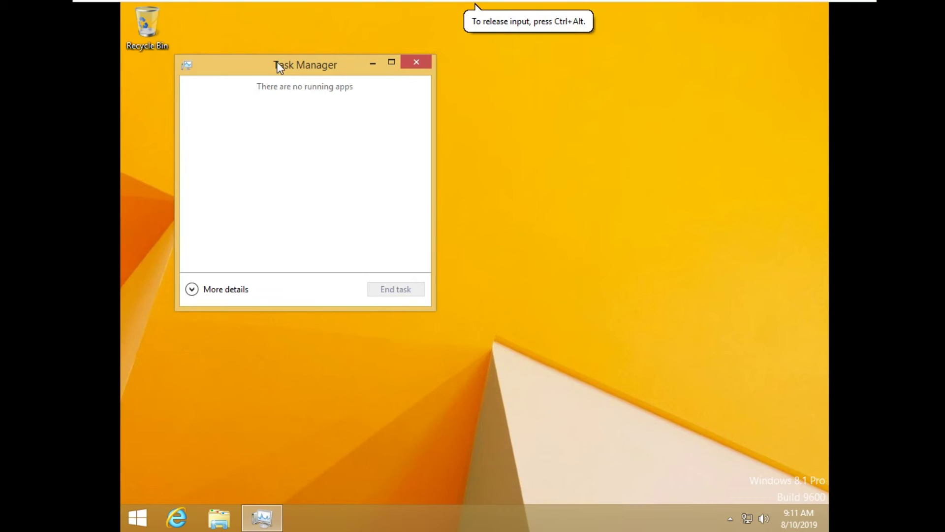
left_click(197, 291)
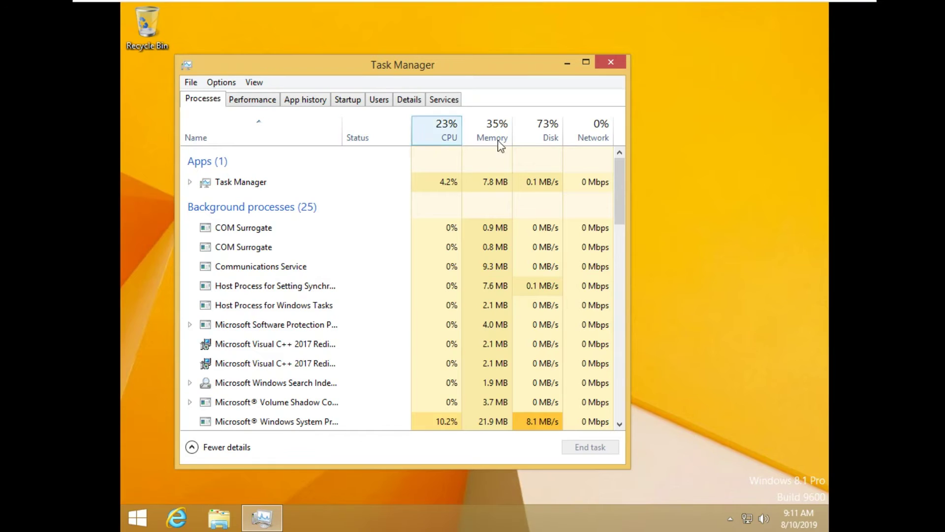
left_click(610, 62)
Open the virtual machine's settings and display the CD/DVD (SATA) drive options
mouse_move(581, 1)
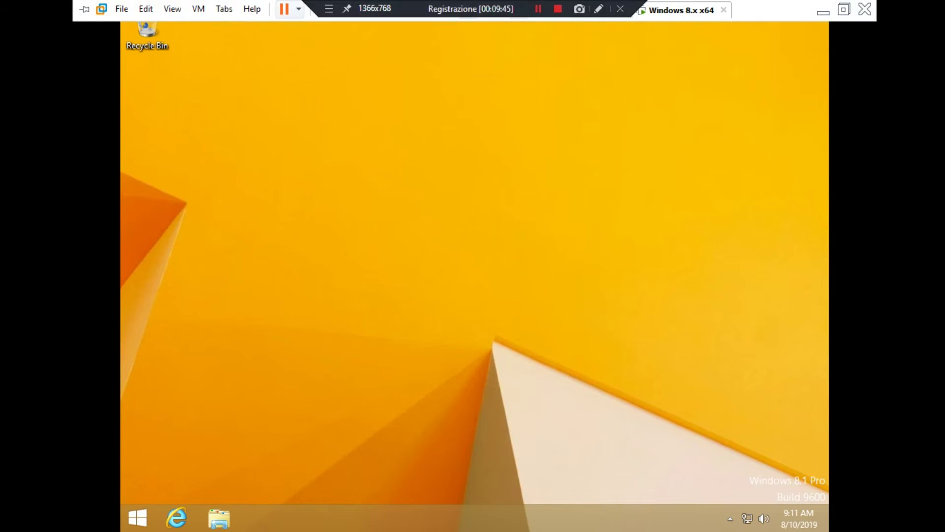
left_click(198, 9)
left_click(231, 183)
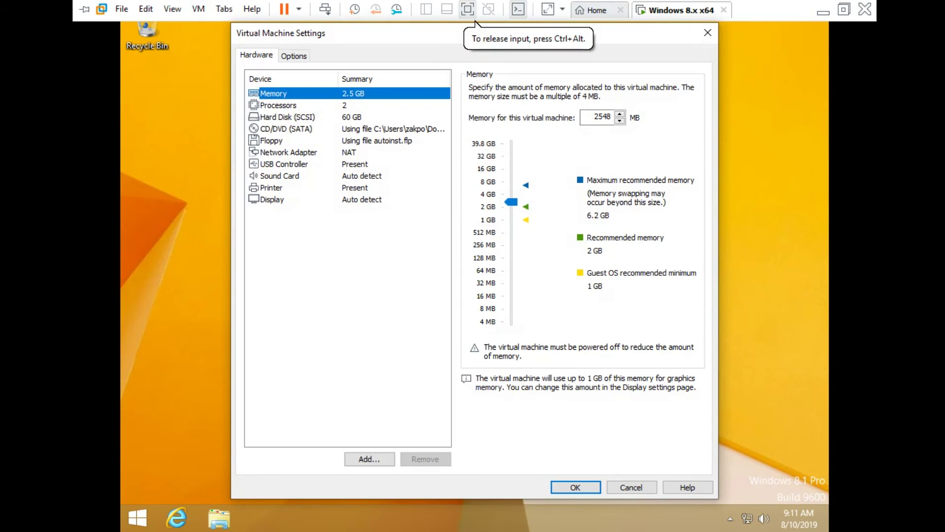
left_click(272, 199)
left_click(284, 165)
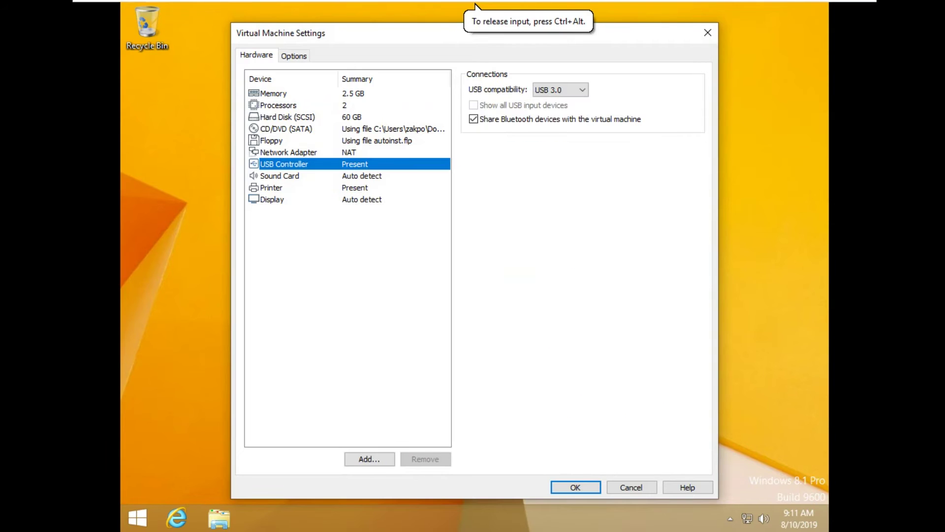
left_click(286, 129)
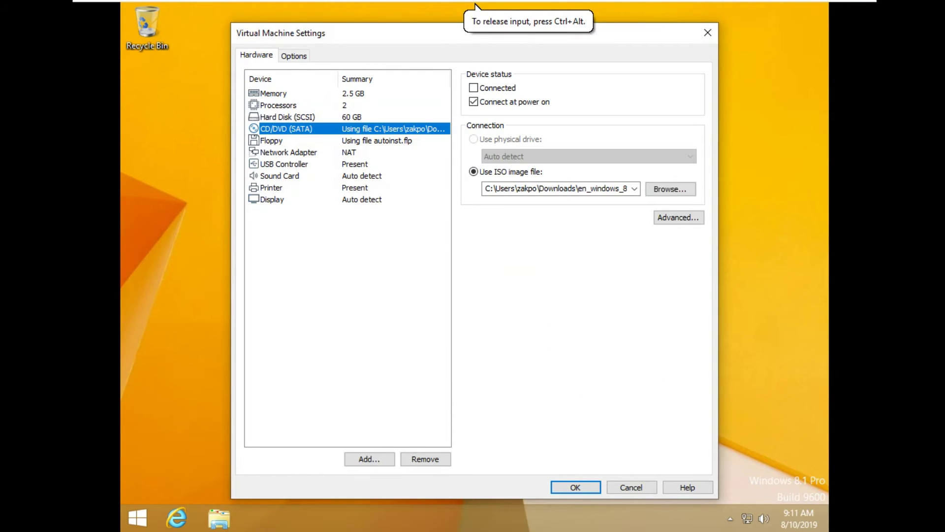
Browse for a new ISO image for the CD/DVD drive, starting from the Windows (C:) drive
left_click(670, 189)
left_click(670, 188)
scroll(290, 246, "down", 1)
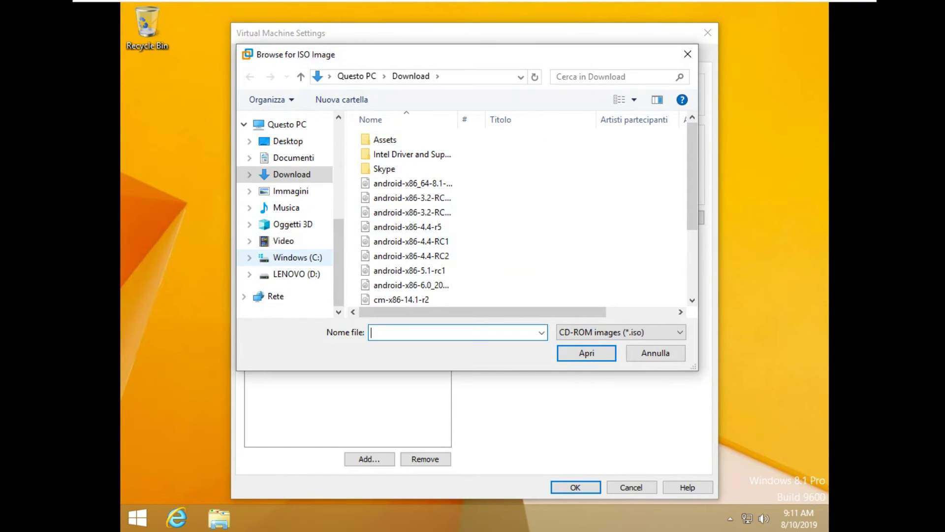
left_click(297, 257)
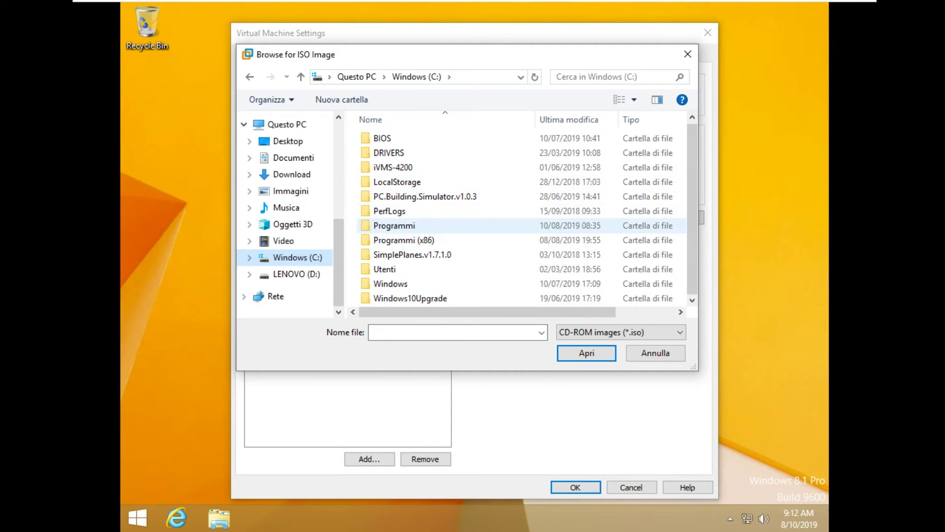
double_click(394, 225)
scroll(394, 225, "down", 5)
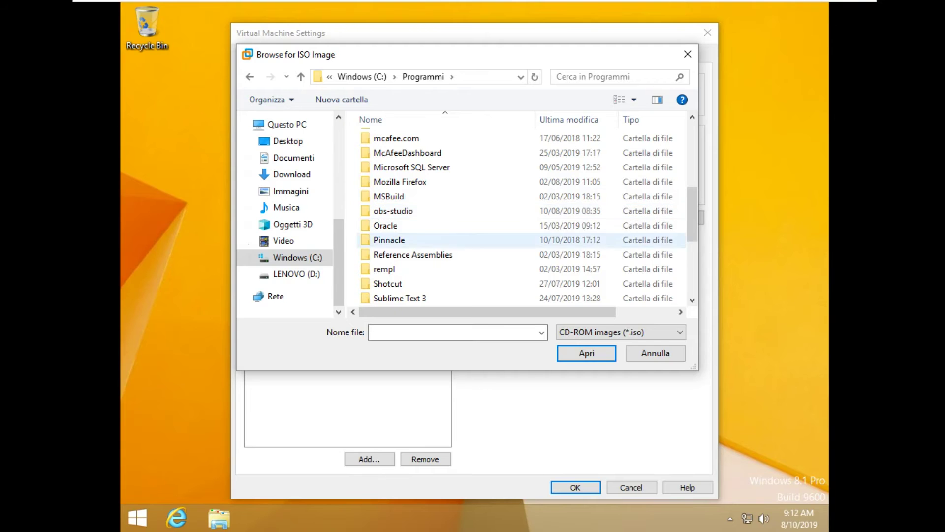
scroll(394, 225, "down", 1)
scroll(394, 225, "down", 3)
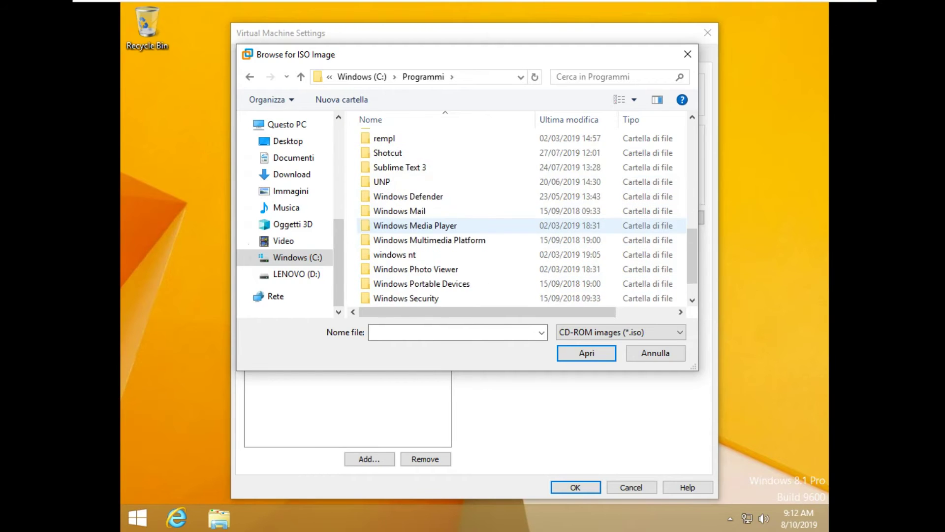
key("alt+Left")
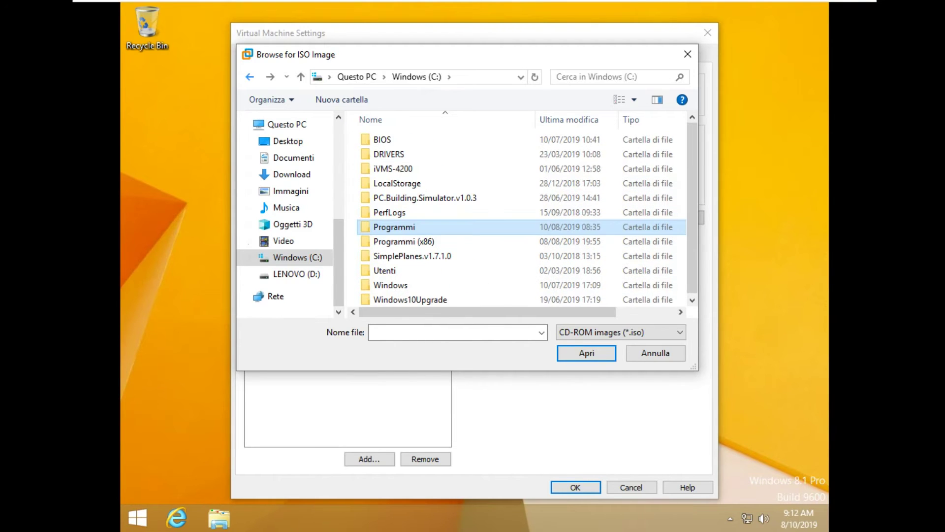
Open the VMware Workstation folder under Programmi (x86)\VMware on the C: drive
double_click(423, 242)
scroll(433, 261, "down", 3)
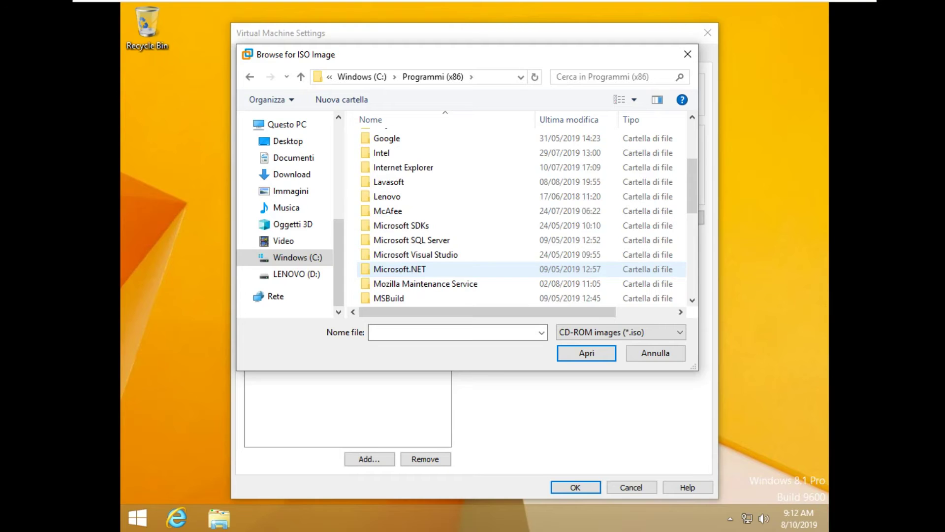
scroll(394, 168, "down", 3)
scroll(394, 167, "down", 2)
scroll(394, 168, "up", 1)
left_click(389, 193)
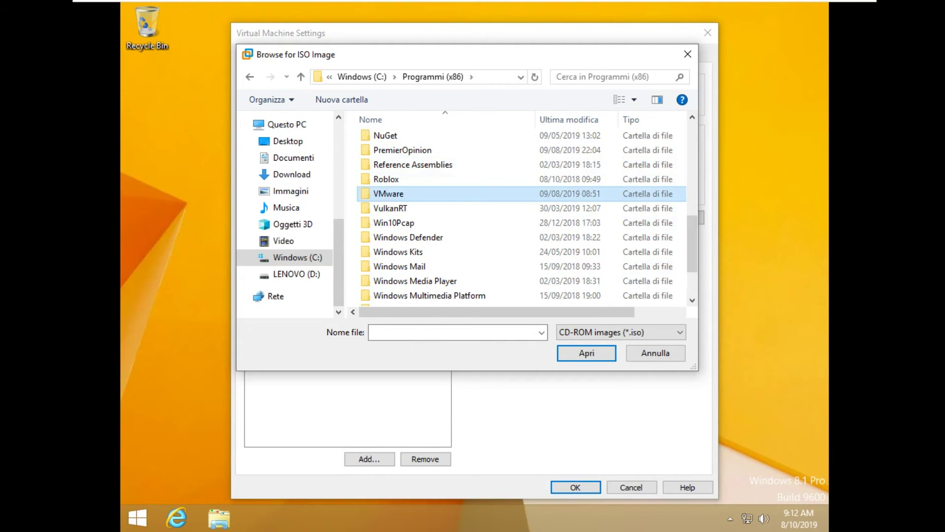
double_click(394, 194)
left_click(412, 169)
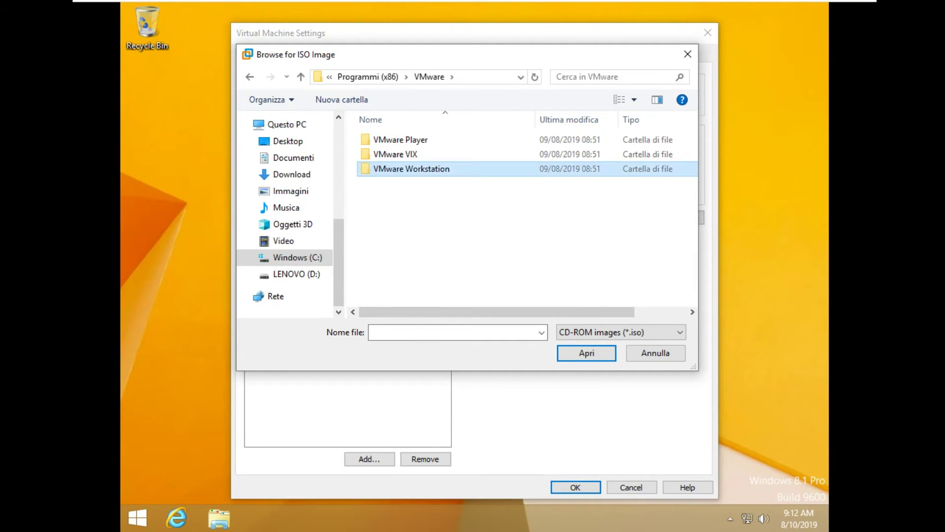
double_click(411, 170)
Choose the windows disk image as the drive's ISO file and apply the virtual machine settings
scroll(406, 269, "down", 2)
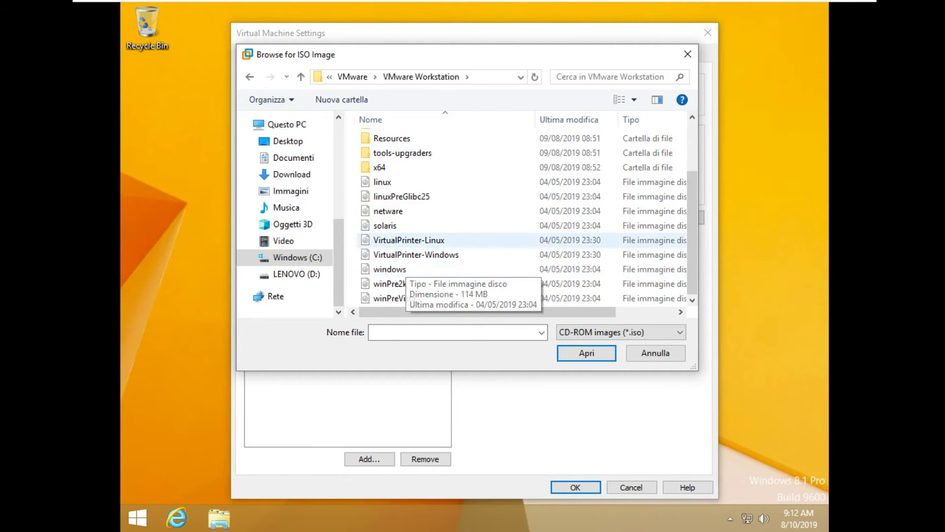
left_click(405, 270)
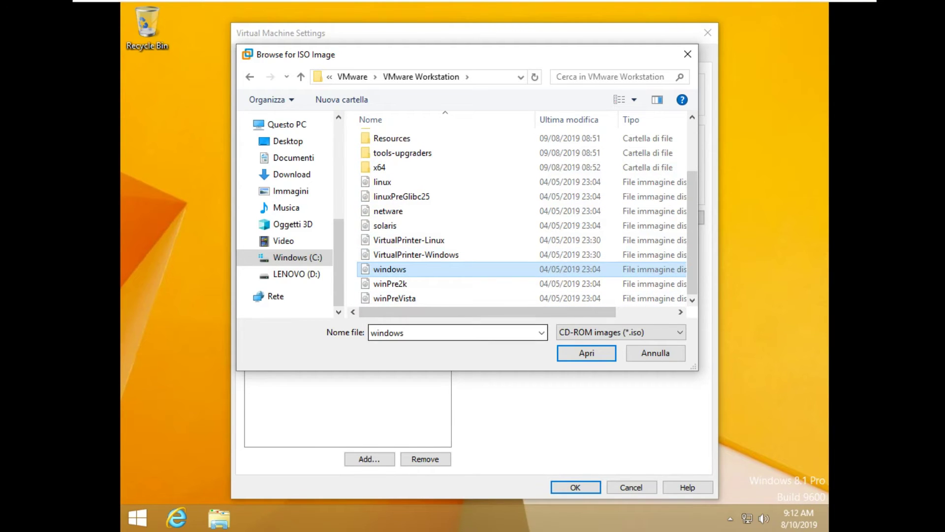
key("Return")
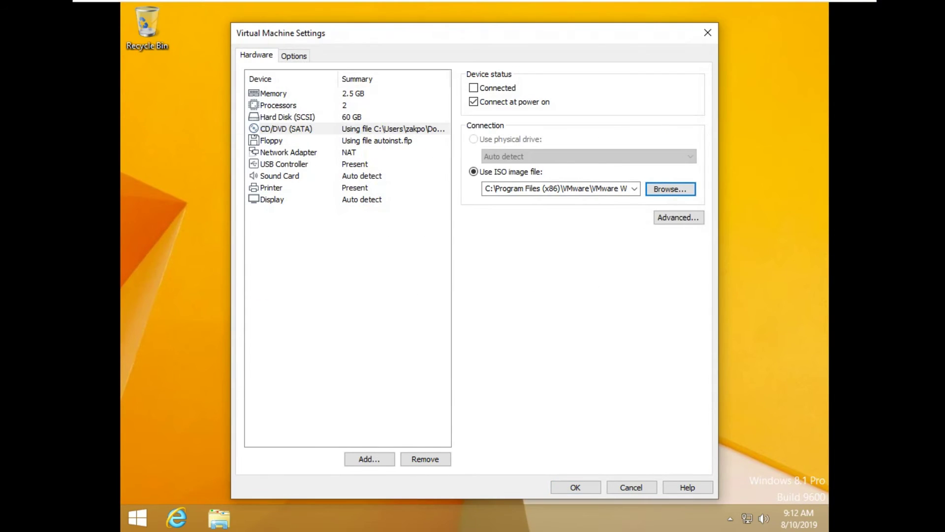
key("Return")
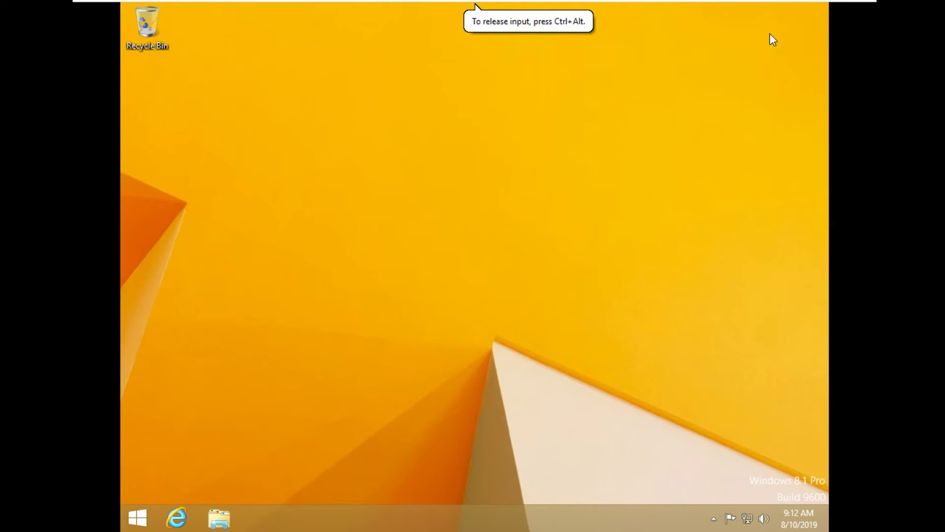
Show This PC in the virtual machine's file manager to check the DVD drive
double_click(144, 37)
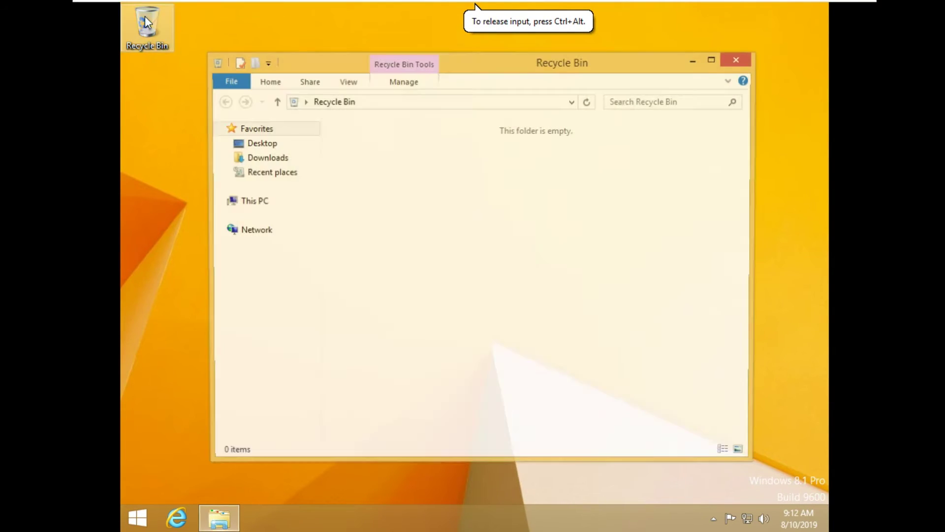
left_click(257, 203)
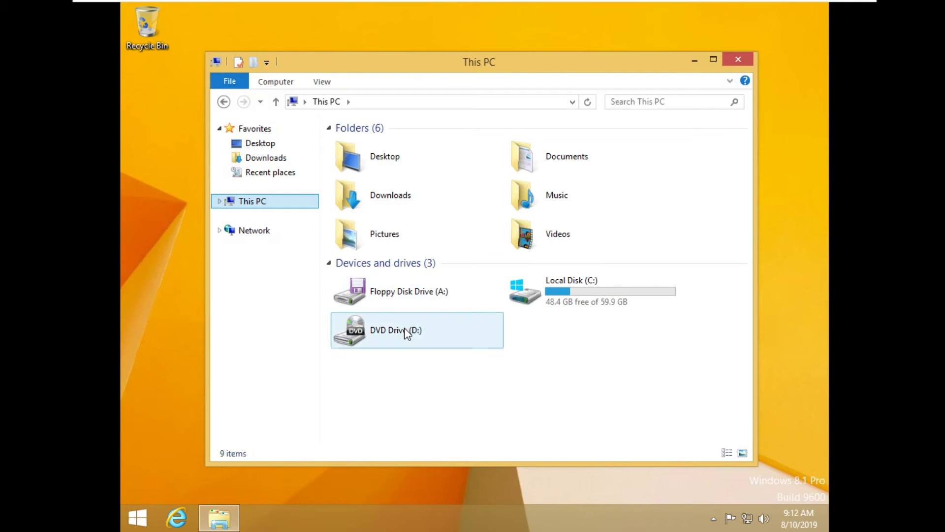
Set the virtual machine's CD/DVD (SATA) drive with the windows.iso image to Connected and apply the settings
mouse_move(372, 6)
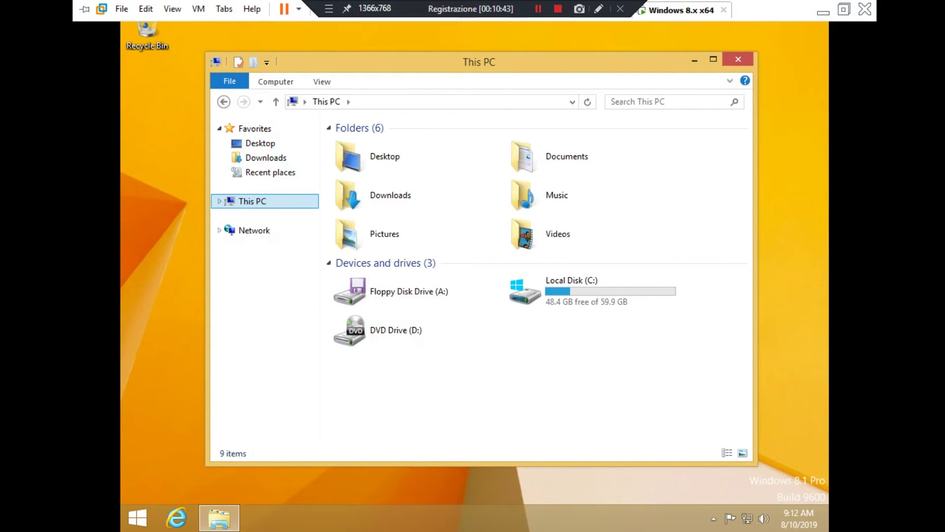
left_click(199, 9)
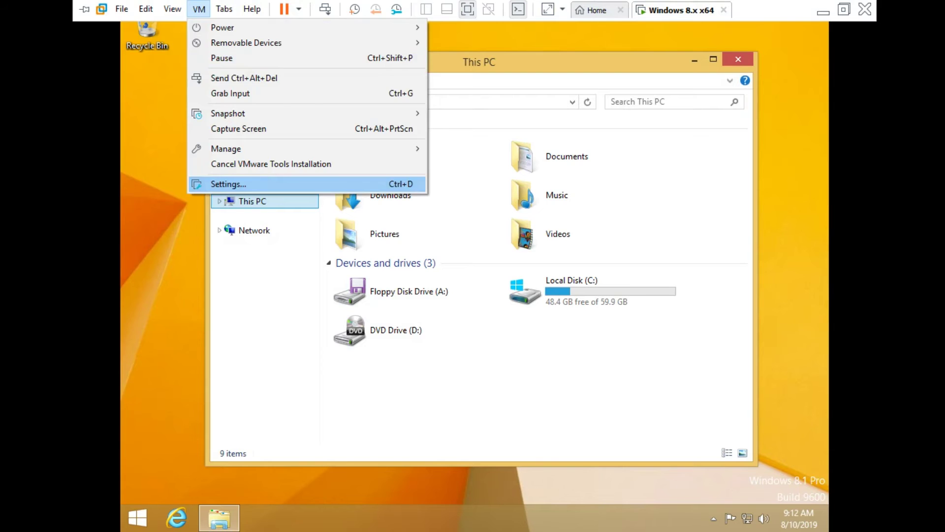
left_click(253, 184)
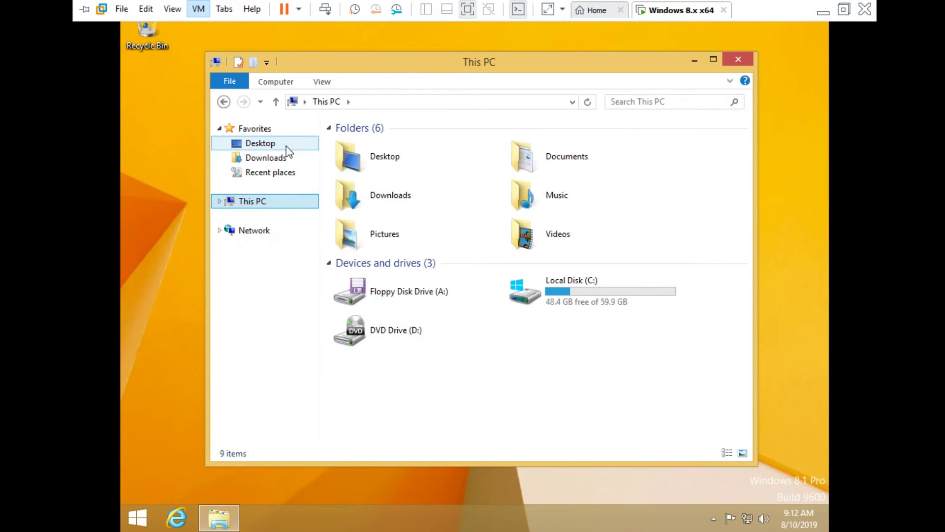
left_click(287, 129)
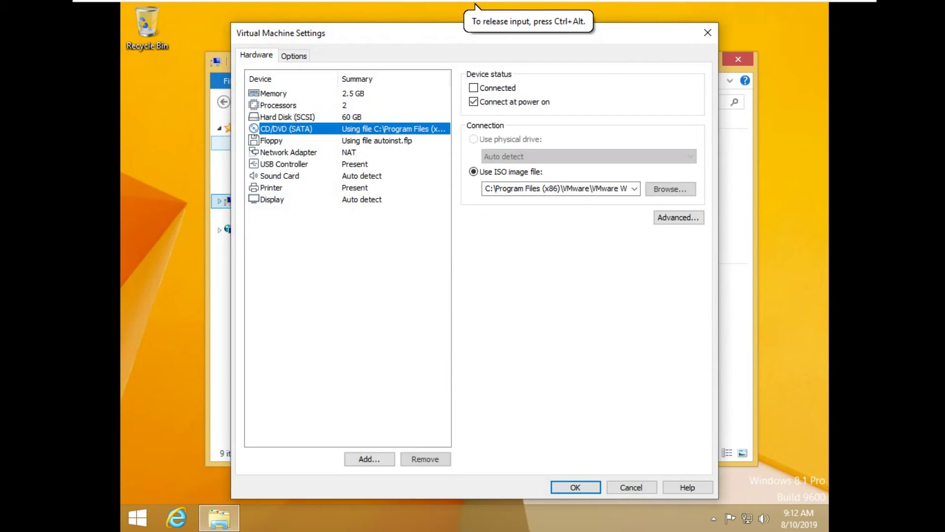
left_click(634, 189)
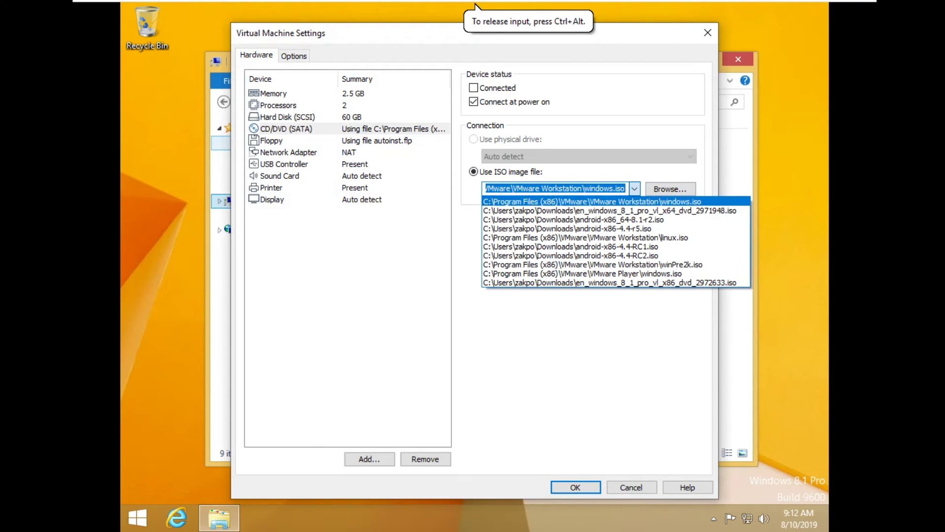
left_click(634, 189)
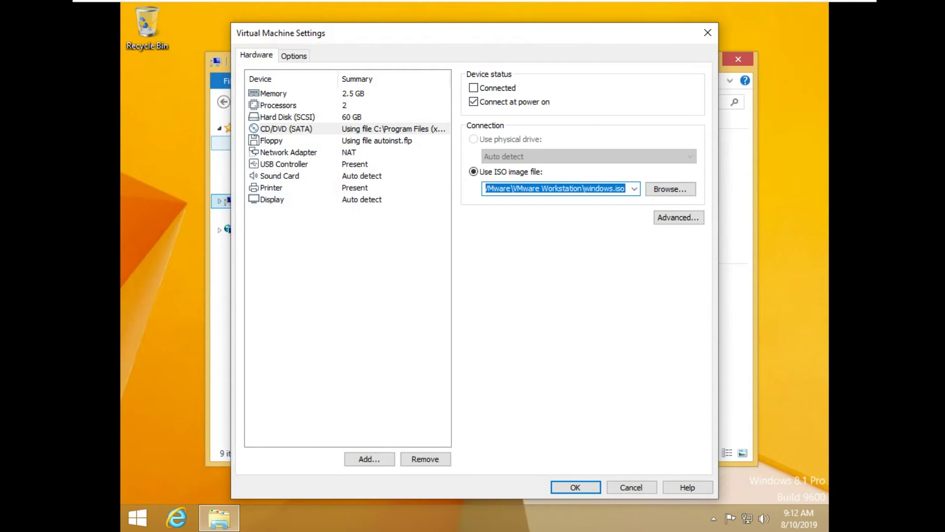
left_click(474, 88)
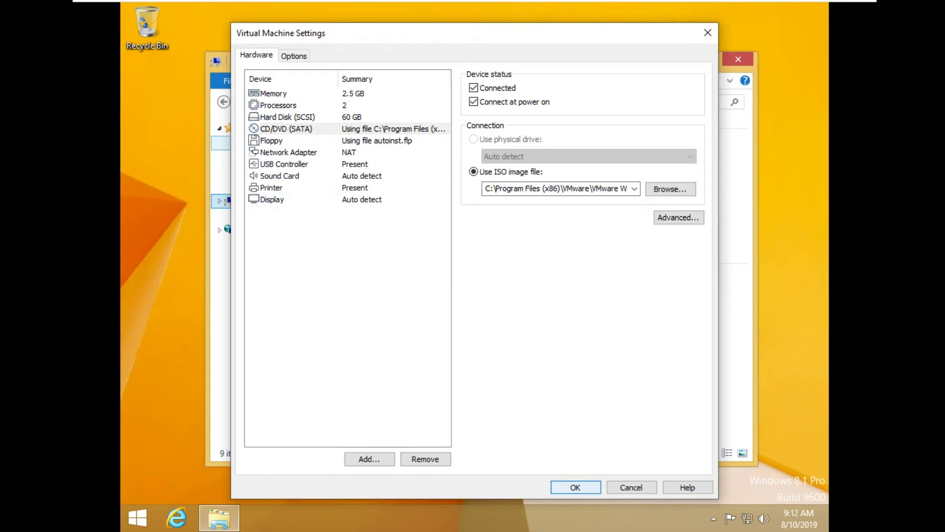
key("Return")
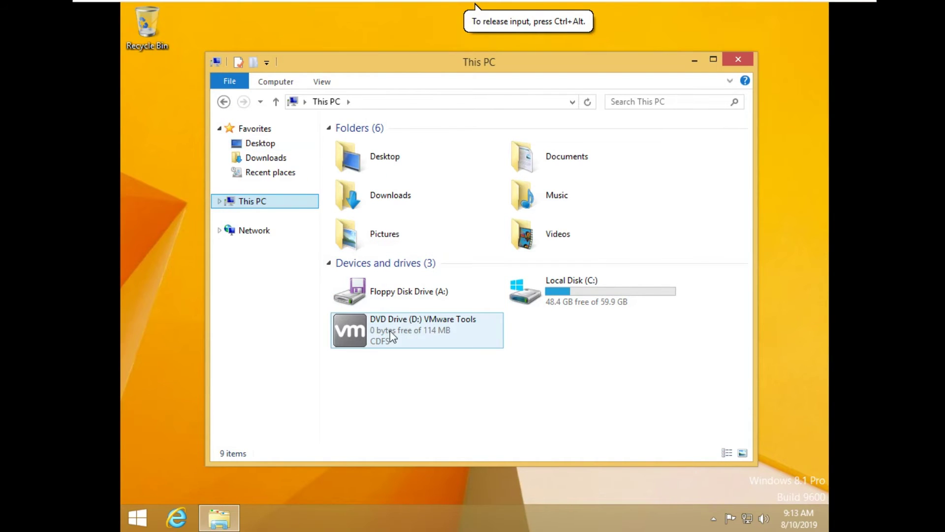
Try to run the VMware Tools setup from the inserted-disc notification, allowing it to make changes, and dismiss the resulting message
left_click(648, 39)
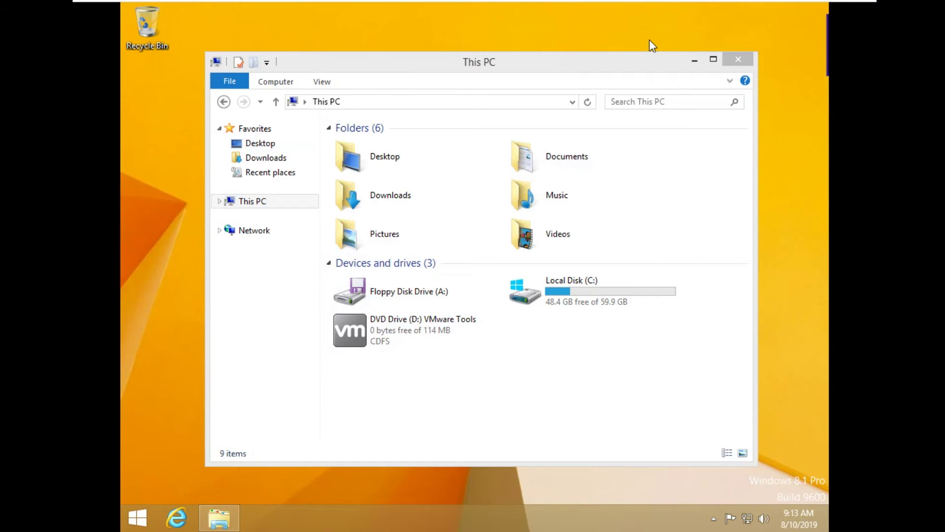
left_click(663, 119)
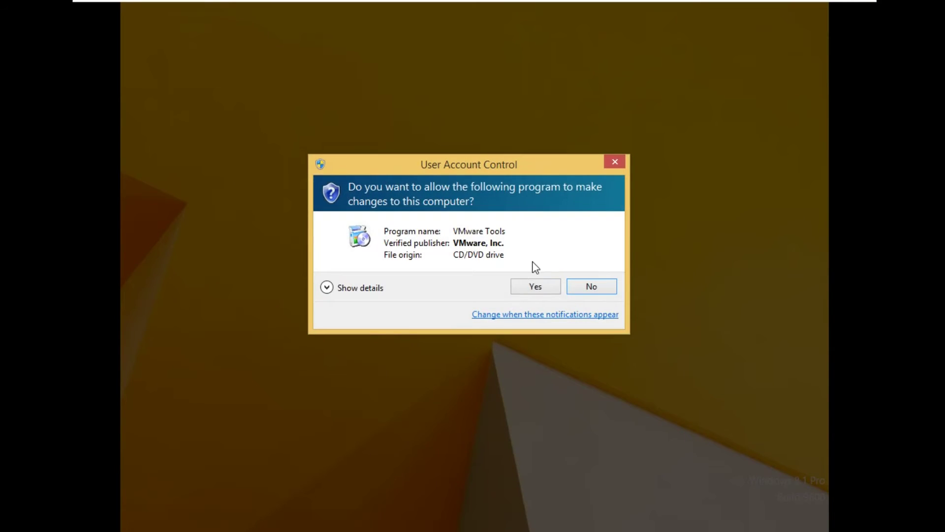
left_click(527, 287)
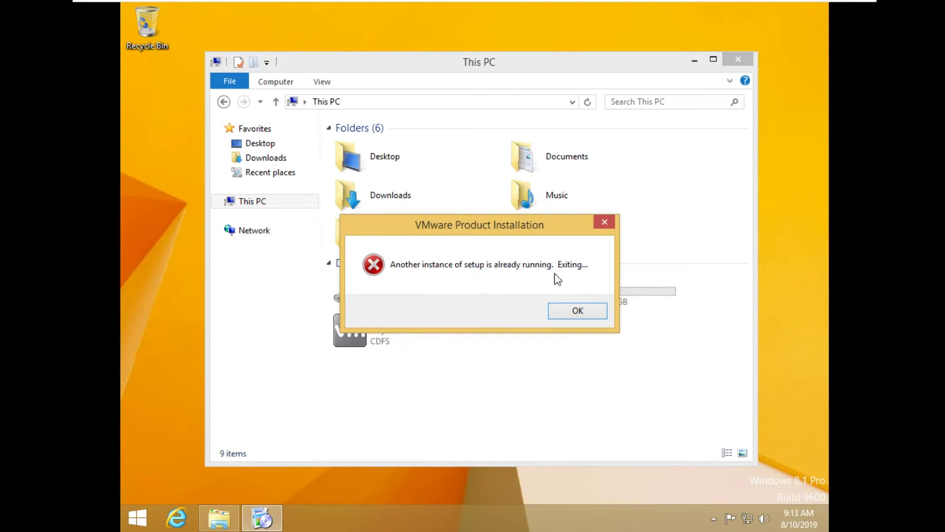
left_click(587, 311)
Try to launch the VMware Tools setup from DVD Drive (D:), dismiss its message and close the This PC window
left_click(379, 347)
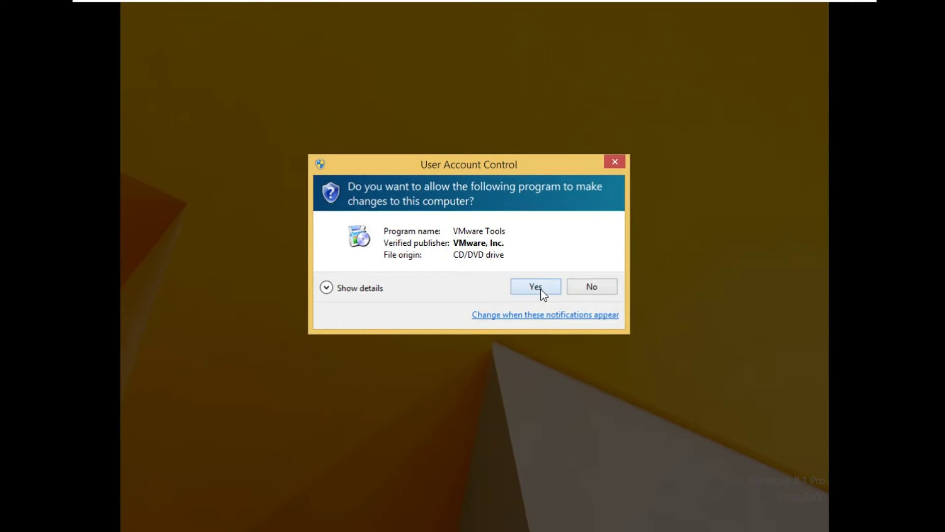
left_click(540, 289)
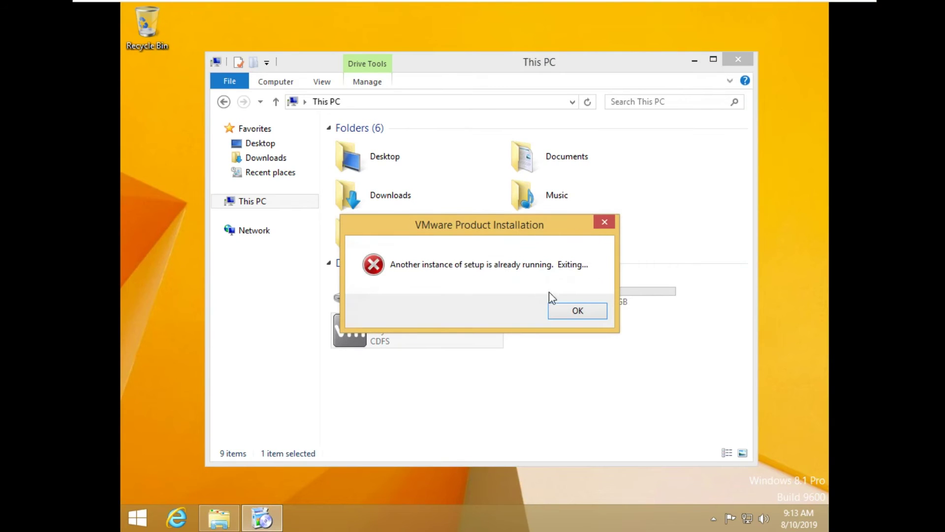
left_click(566, 310)
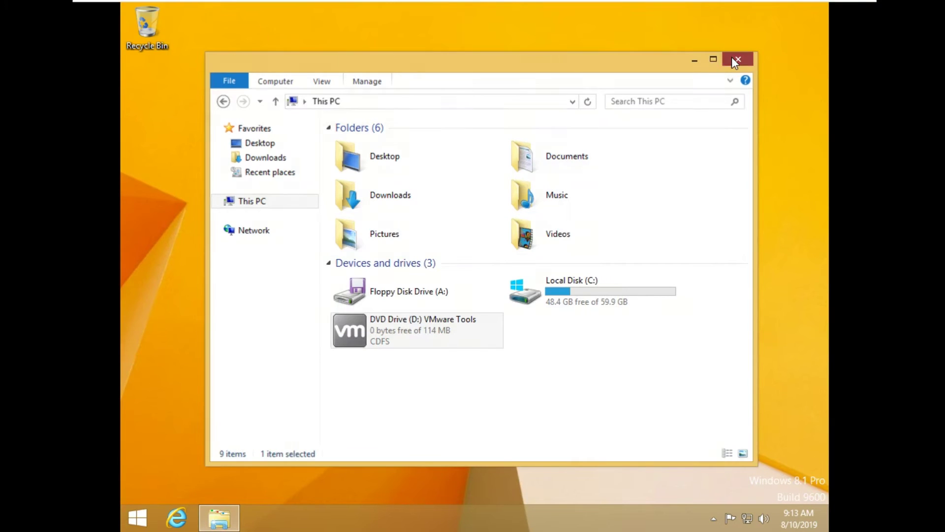
left_click(731, 57)
Switch from the virtual machine to the host and open Blocco note
key("ctrl+alt")
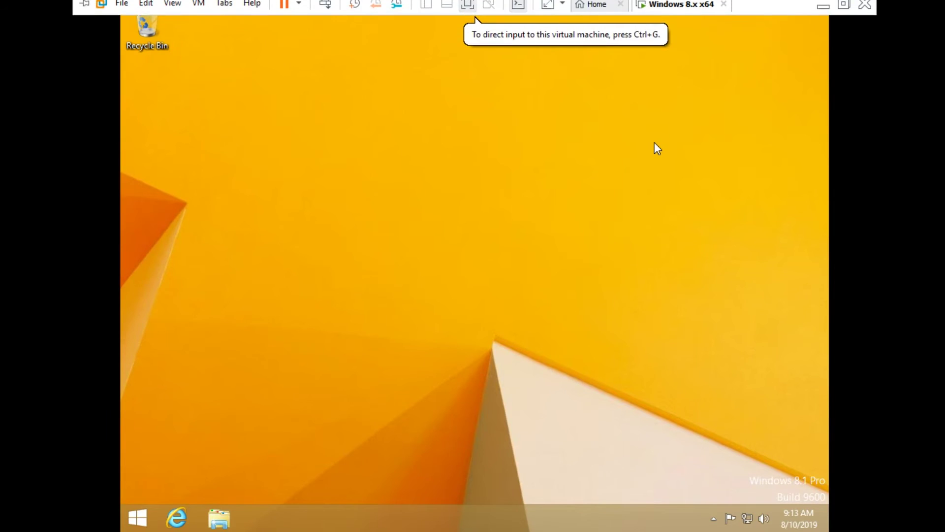
key("super")
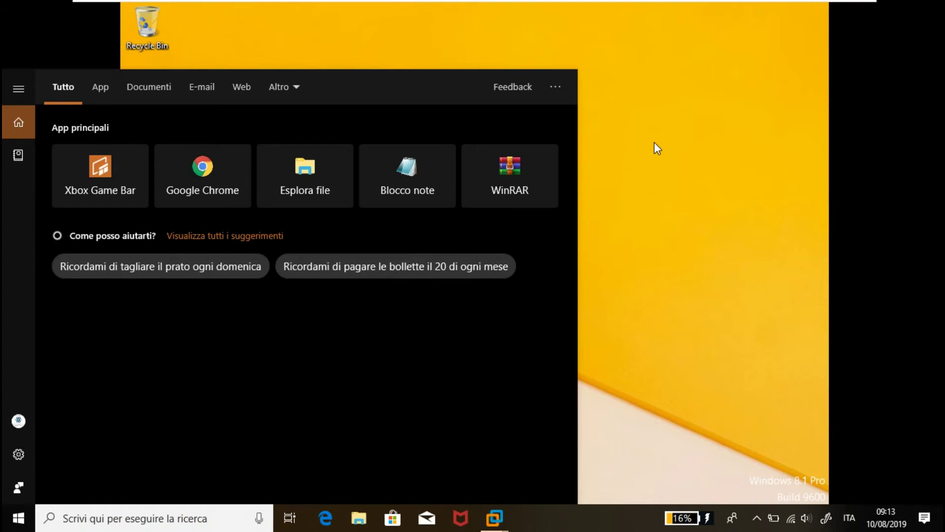
type("note")
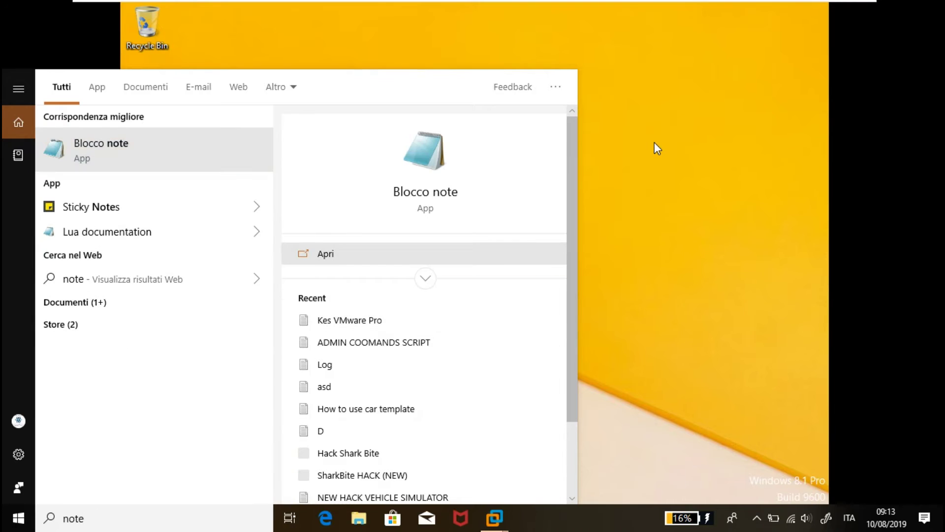
key("Return")
Maximize the new note and write "any ways you need do some updates after this you have a"
type("any waf")
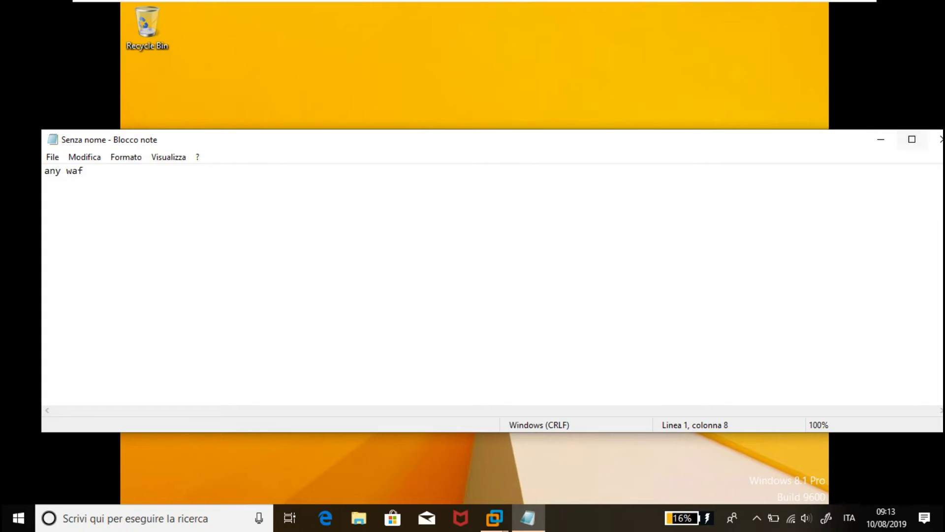
left_click(911, 139)
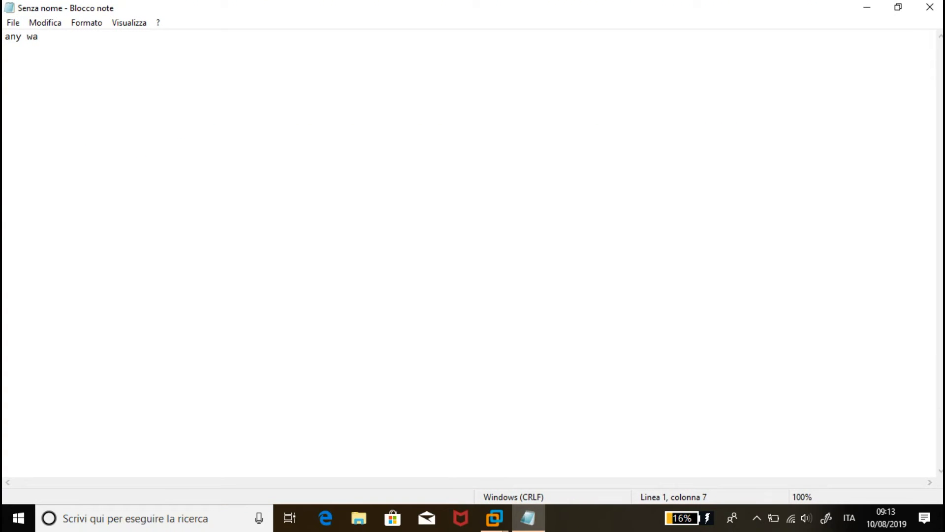
type("ys you n")
type("eedd")
type("do some upd")
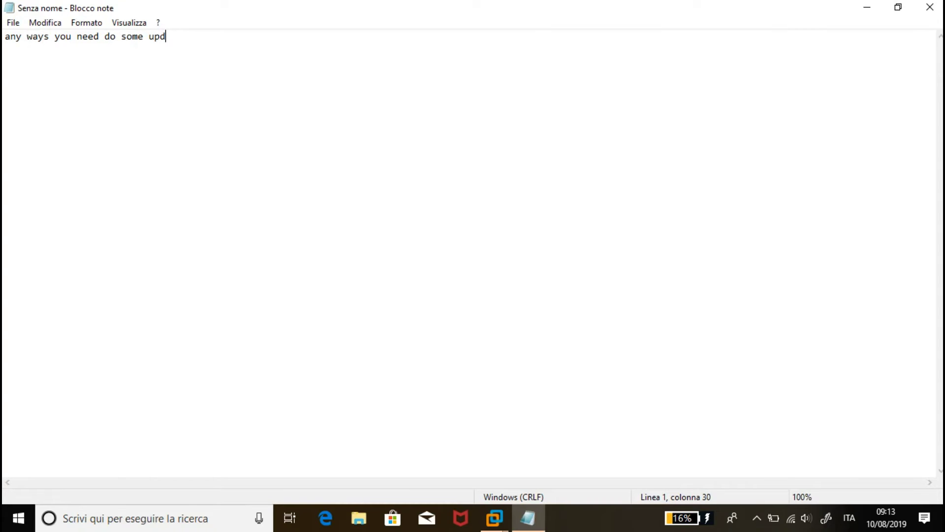
type("ates after this you have a")
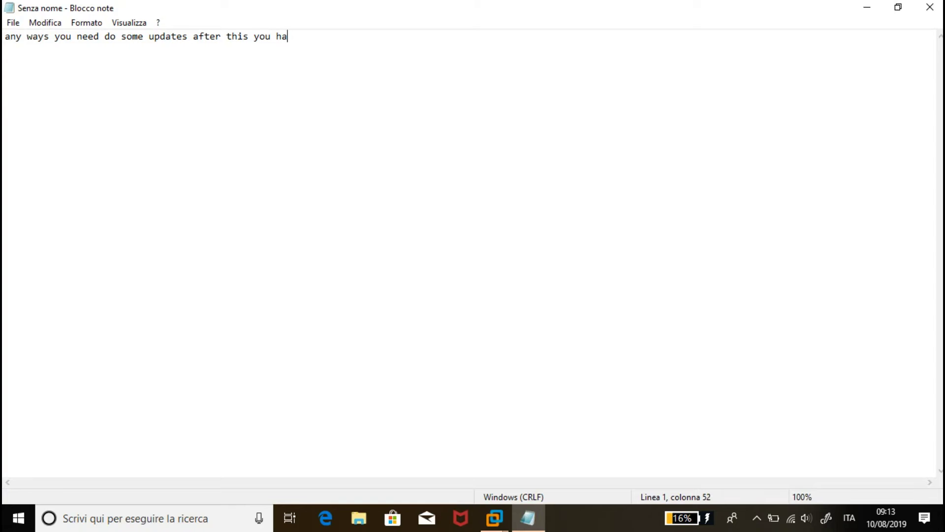
Continue the note with "problem whit 1 update a securety but I try something but nothing so guys you need for this"
type("blem whit 1 update")
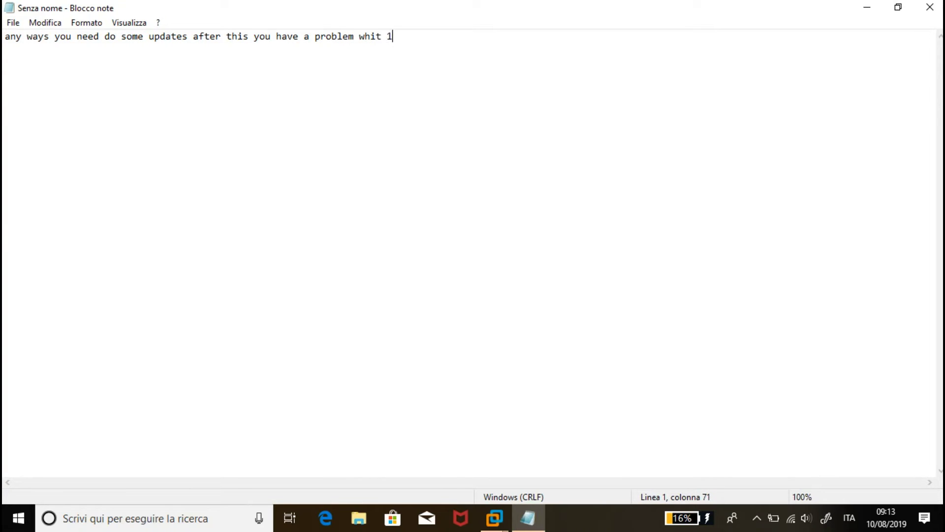
type(" a securety ")
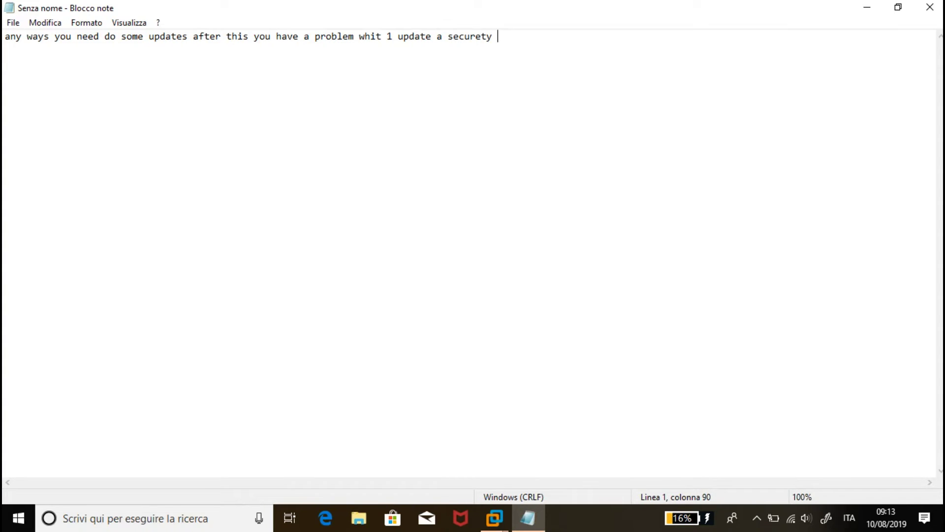
type("but I try somet")
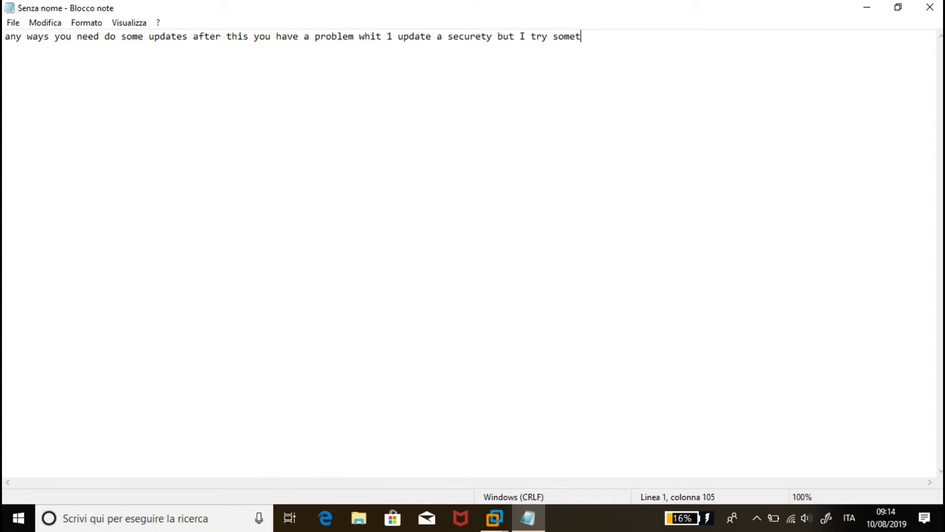
type("hing but nothing so ")
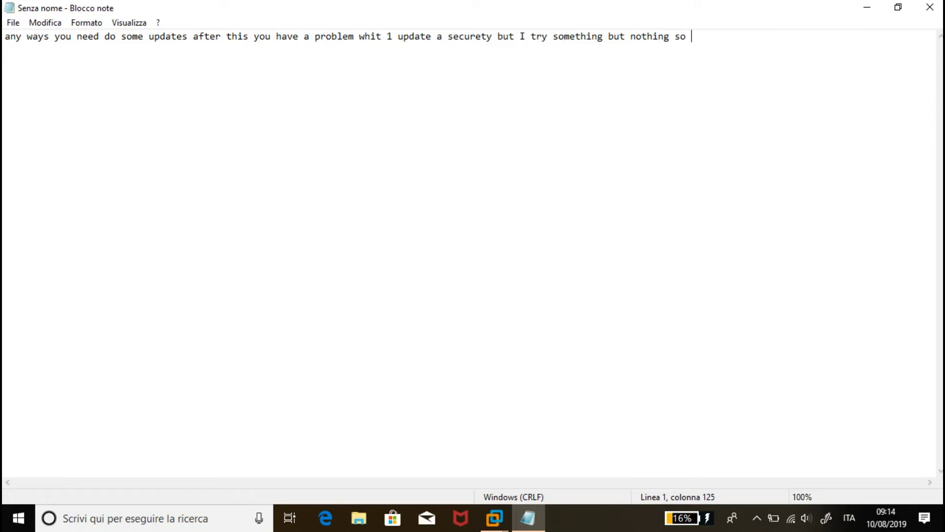
type("guys you need for this ")
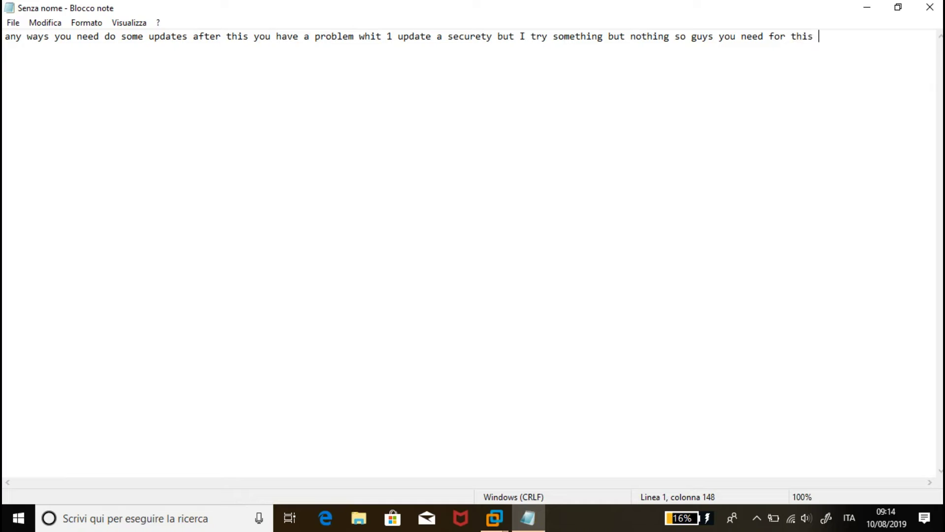
Finish the note's line with "uopdates 2.30hours" and close the Blocco note window
type("uopdates 2")
key("BackSpace")
type(",30hours")
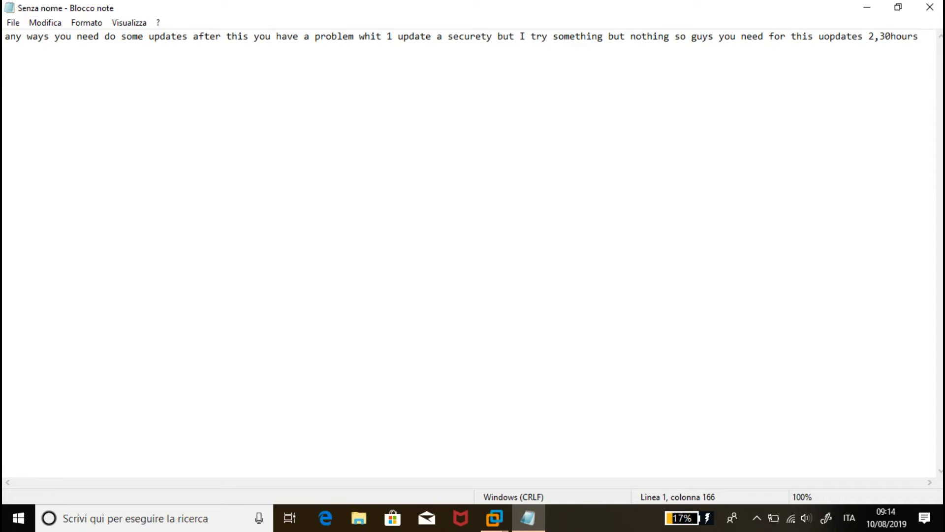
left_click(880, 36)
key("BackSpace")
type(":")
key("BackSpace")
type(".")
left_click(930, 7)
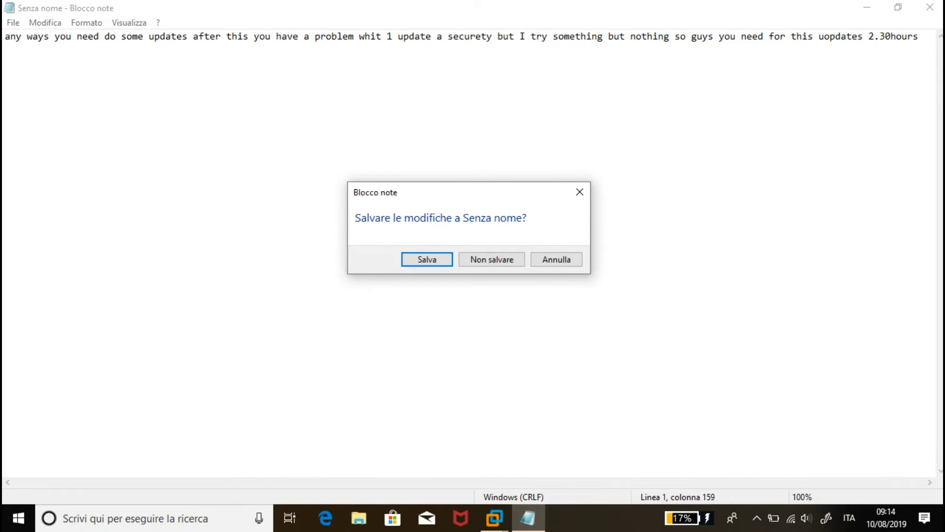
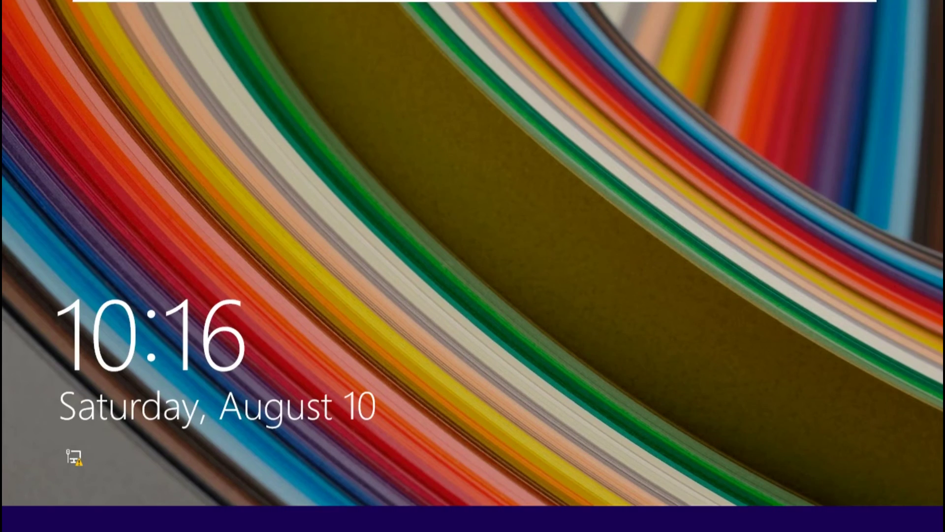
Sign in to the Windows 8.1 virtual machine with the account password
type("••••••••••")
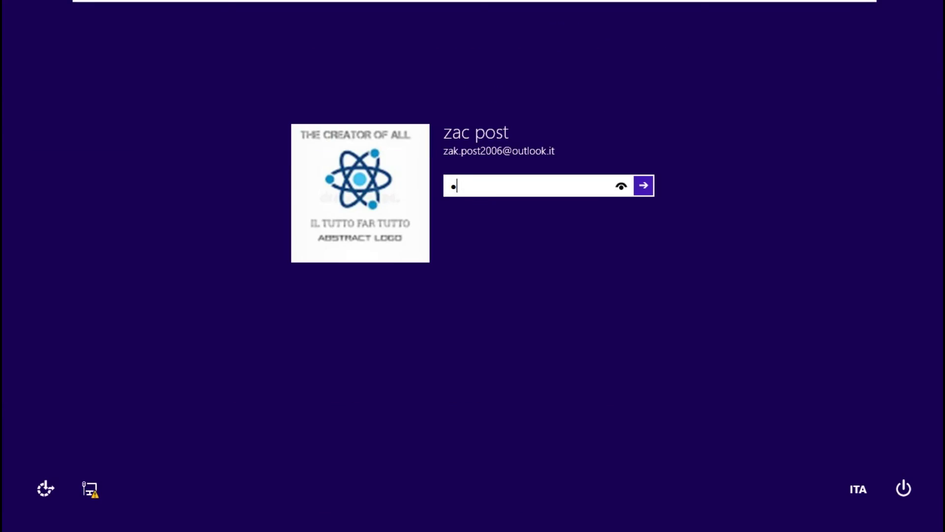
key("Return")
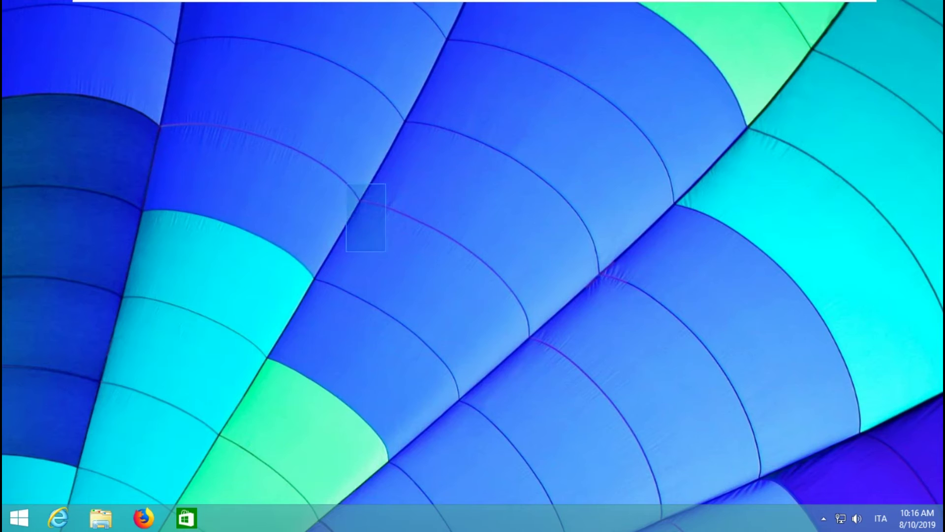
Open Task Manager in the Windows 8.1 virtual machine
right_click(338, 526)
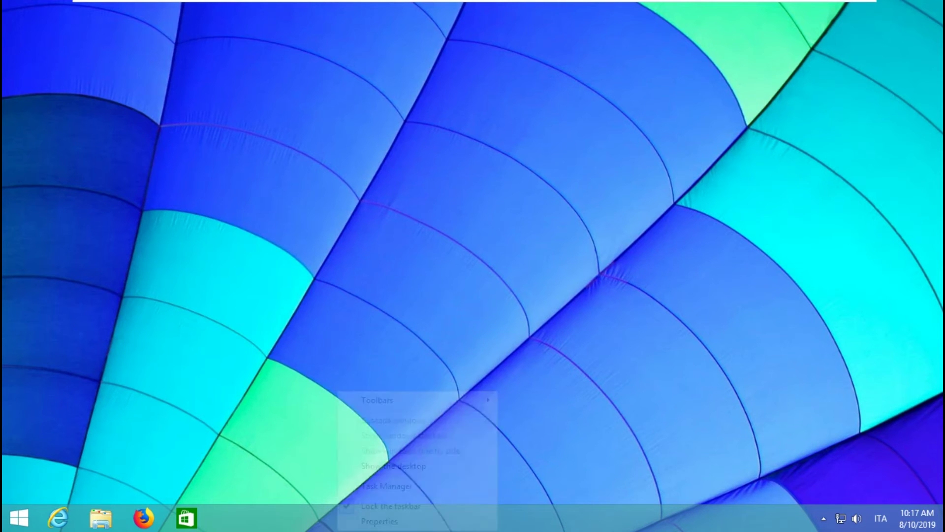
left_click(364, 486)
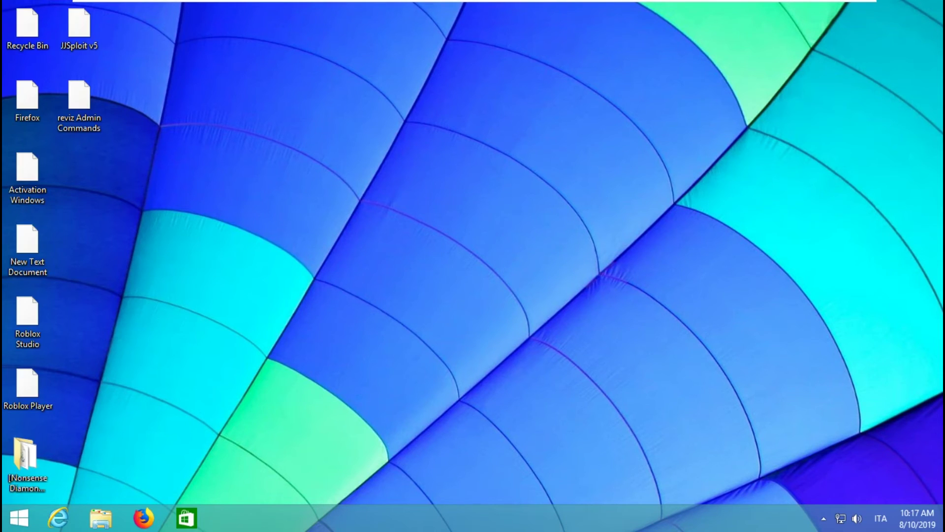
Open Task Manager, review the performance of the CPU, memory, both disks and Ethernet, and close it
left_click_drag(225, 149, 356, 323)
left_click_drag(282, 236, 378, 333)
right_click(405, 525)
left_click(454, 479)
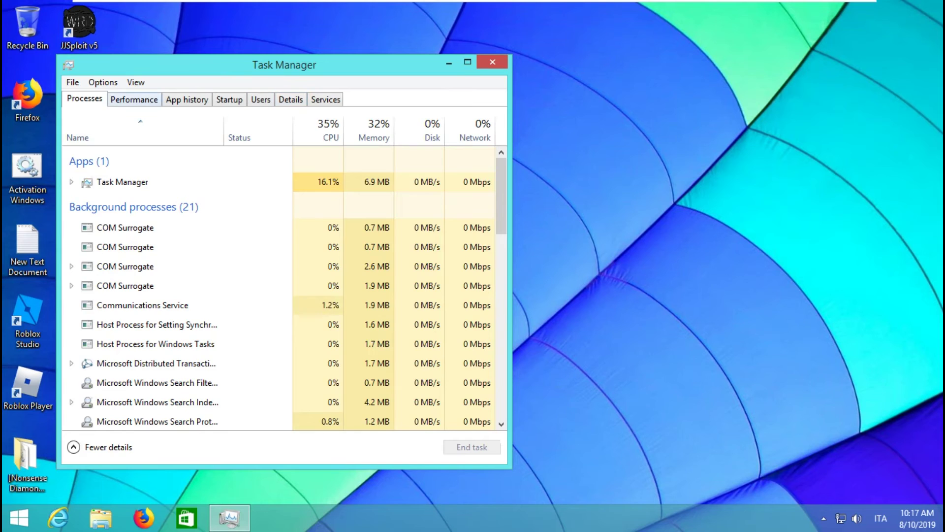
left_click(134, 99)
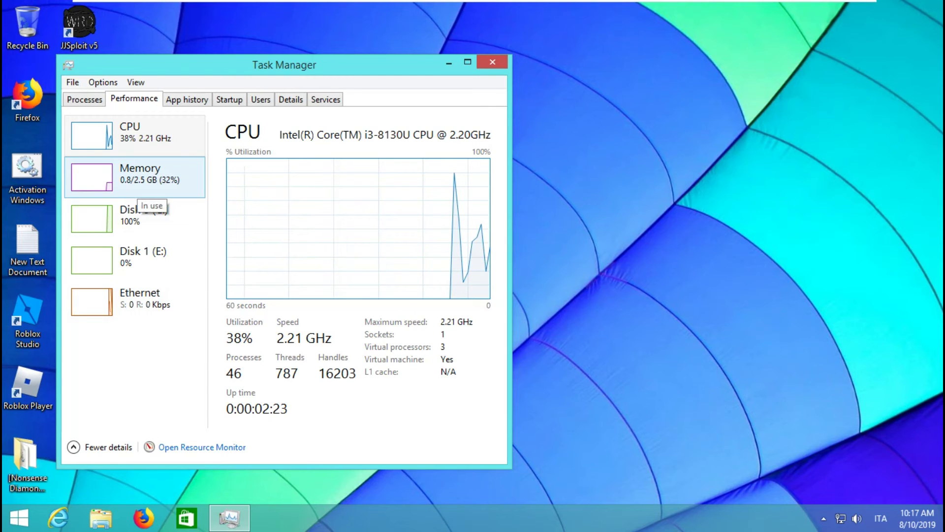
left_click(137, 185)
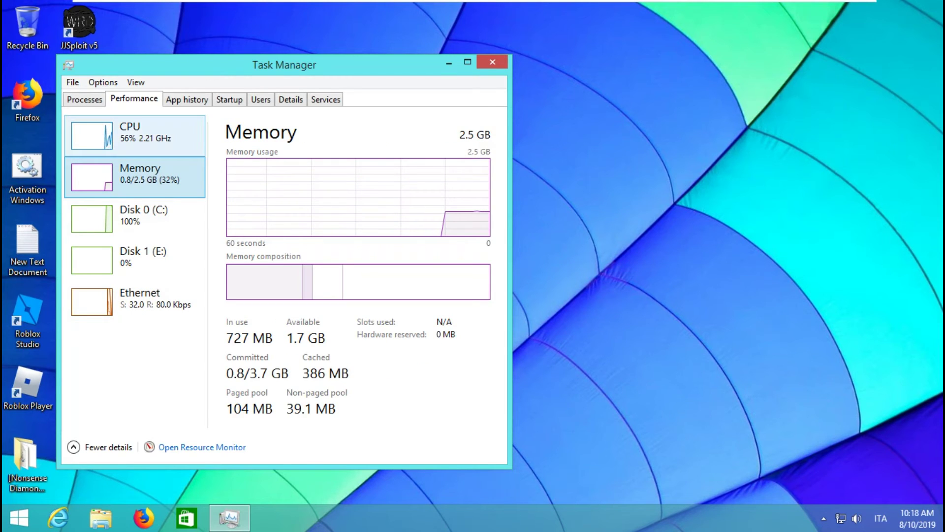
left_click(138, 143)
left_click(138, 172)
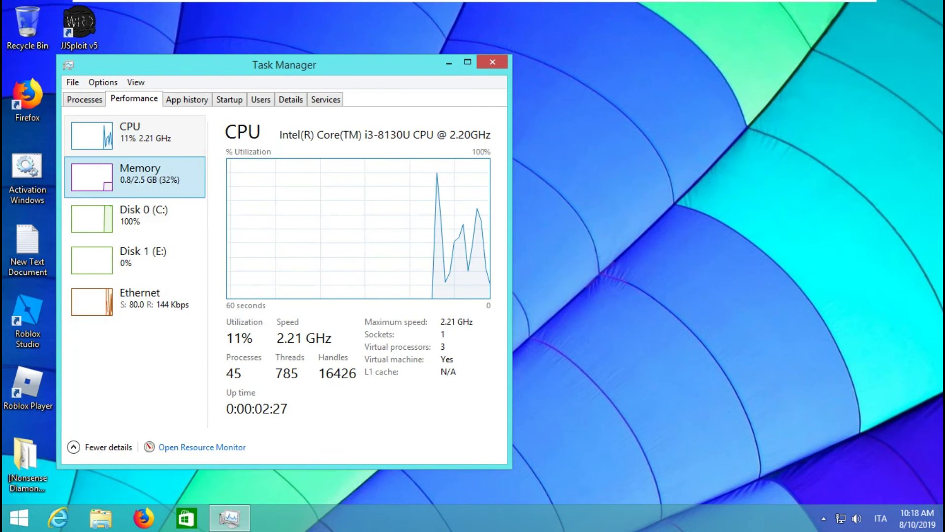
left_click(138, 217)
left_click(137, 258)
left_click(137, 299)
left_click(492, 62)
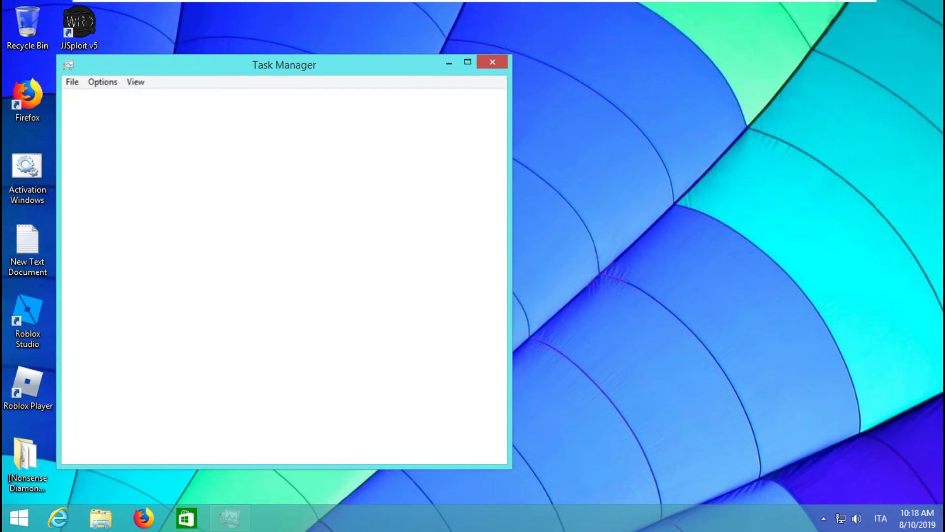
Open Update and recovery in PC settings and start a check for new Windows updates
left_click(19, 518)
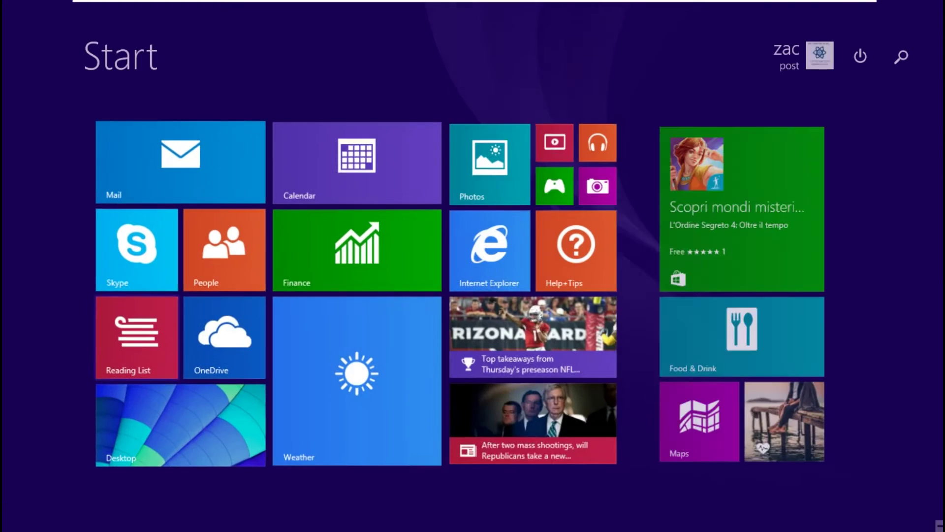
left_click(92, 494)
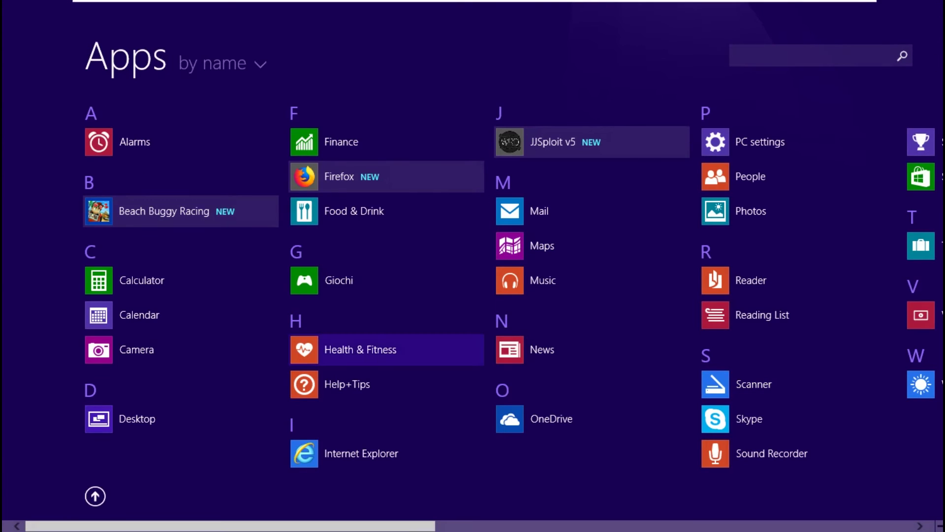
left_click(761, 142)
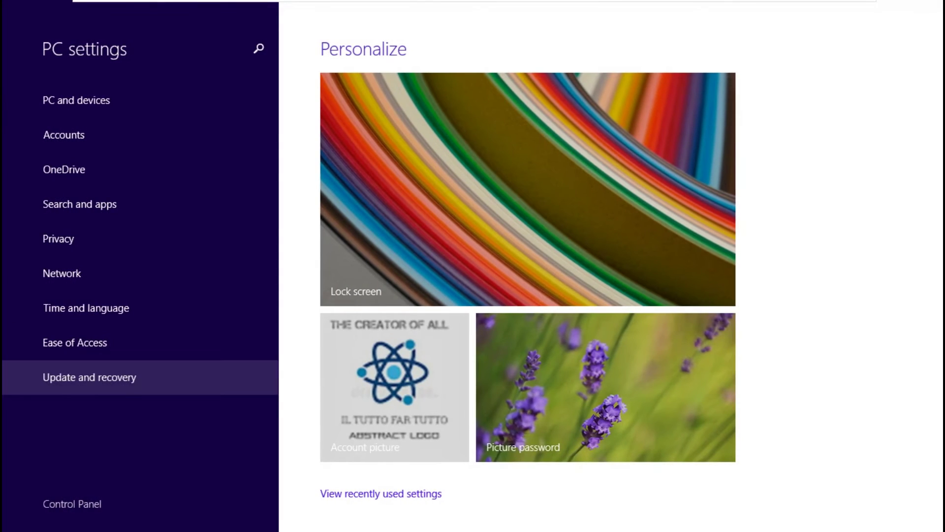
left_click(104, 378)
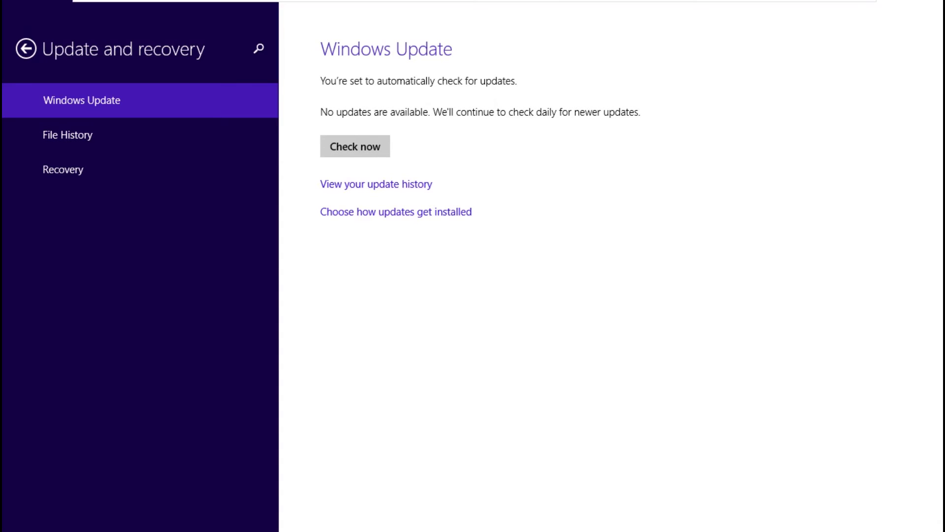
left_click(355, 147)
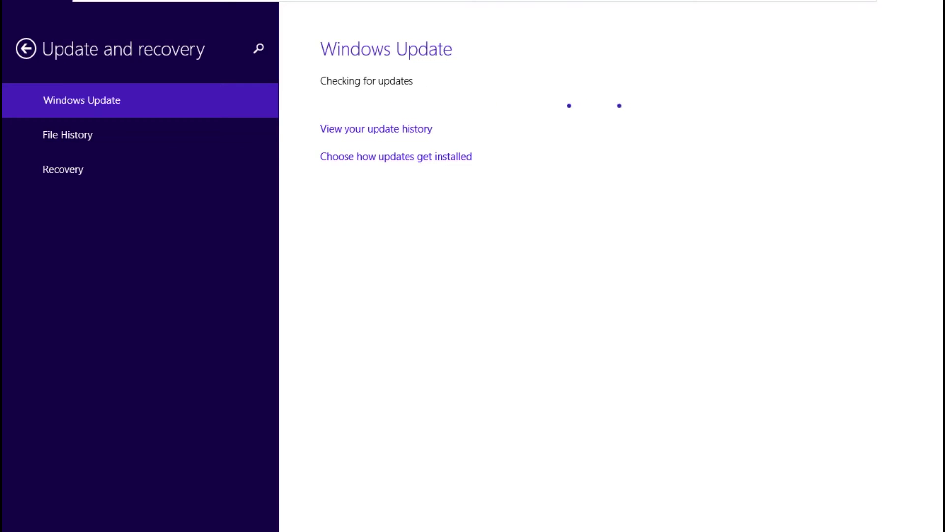
Open Notepad in a maximized window and write "this its not all you need activate windows"
key("super+s")
type("z")
key("BackSpace")
type("notepad")
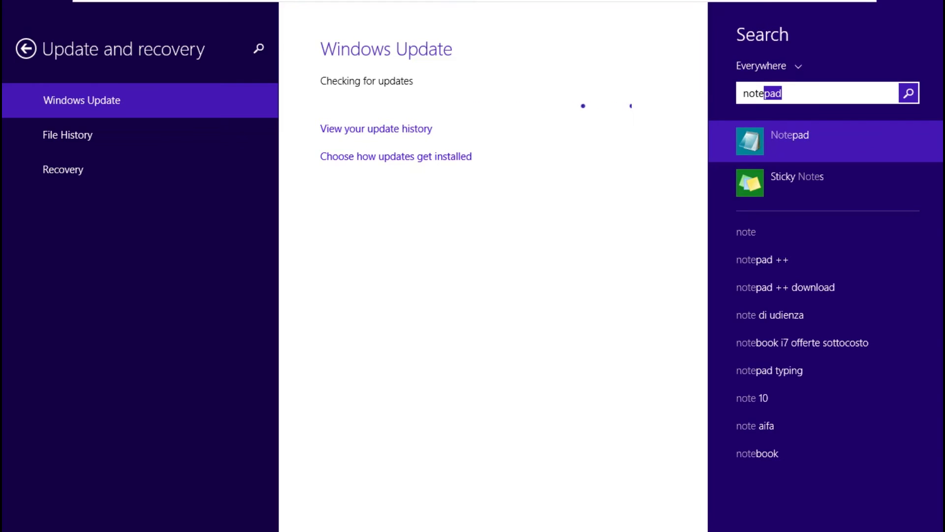
key("Return")
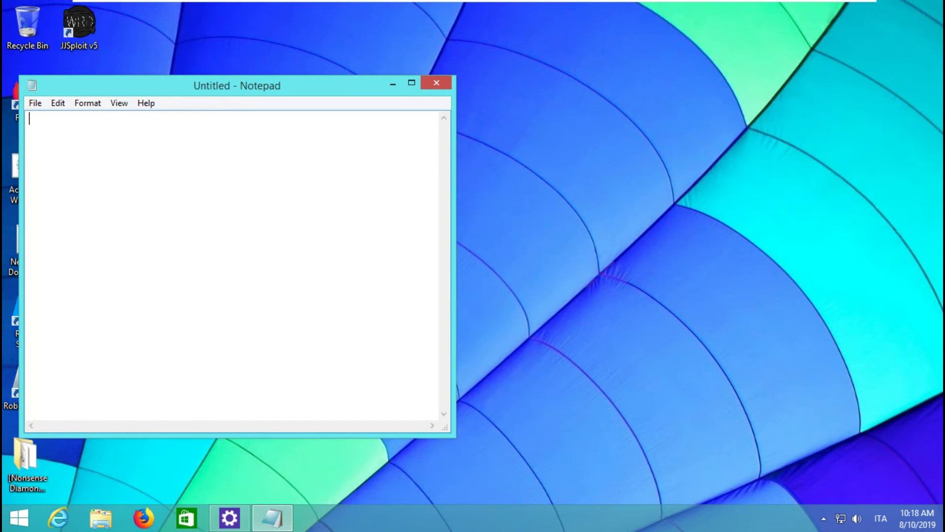
left_click(411, 82)
type("this its not all you need activate windows")
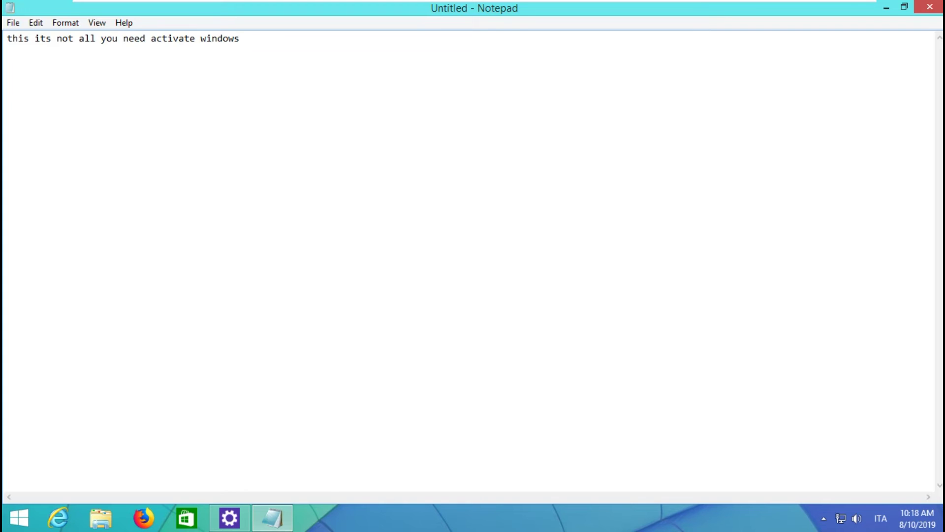
Open the desktop's Activation Windows script for editing, copy its entire contents, and close it
left_click(887, 8)
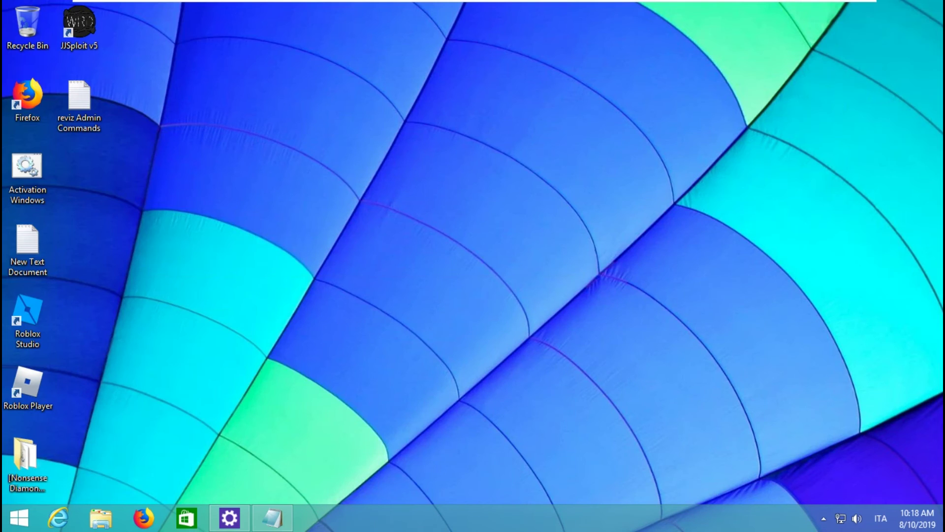
left_click(272, 518)
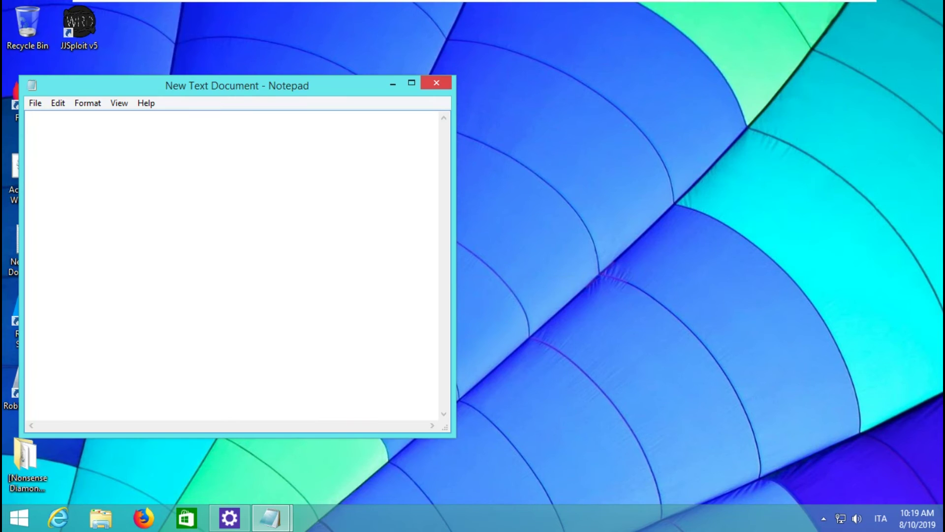
left_click(436, 82)
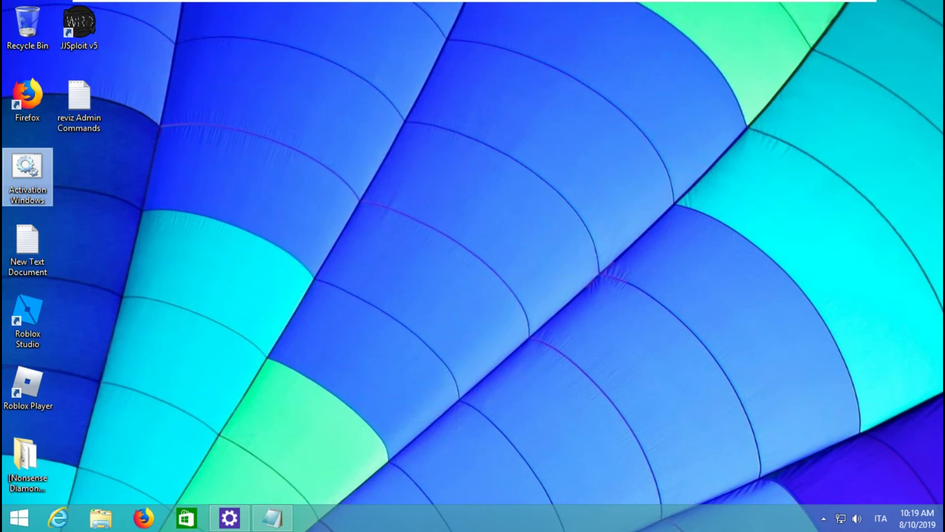
right_click(48, 172)
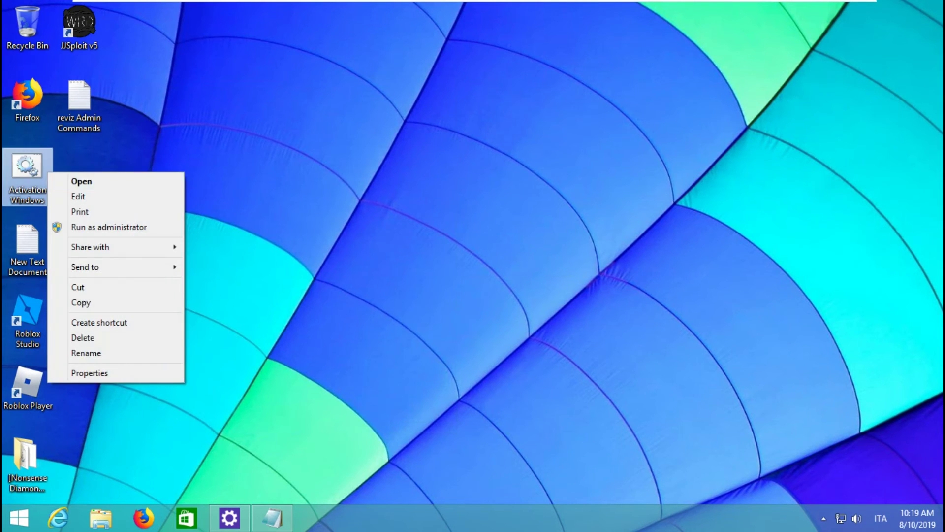
left_click(78, 196)
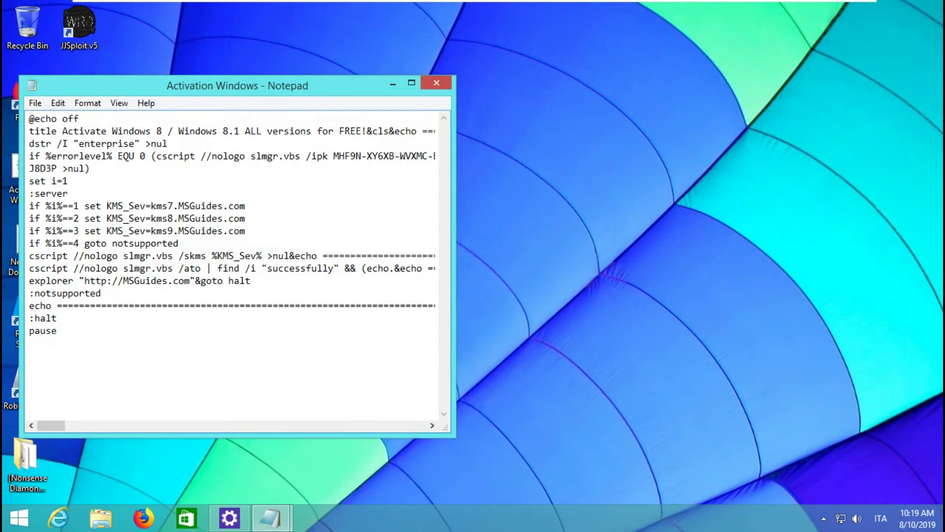
left_click_drag(79, 88, 224, 45)
key("ctrl+a")
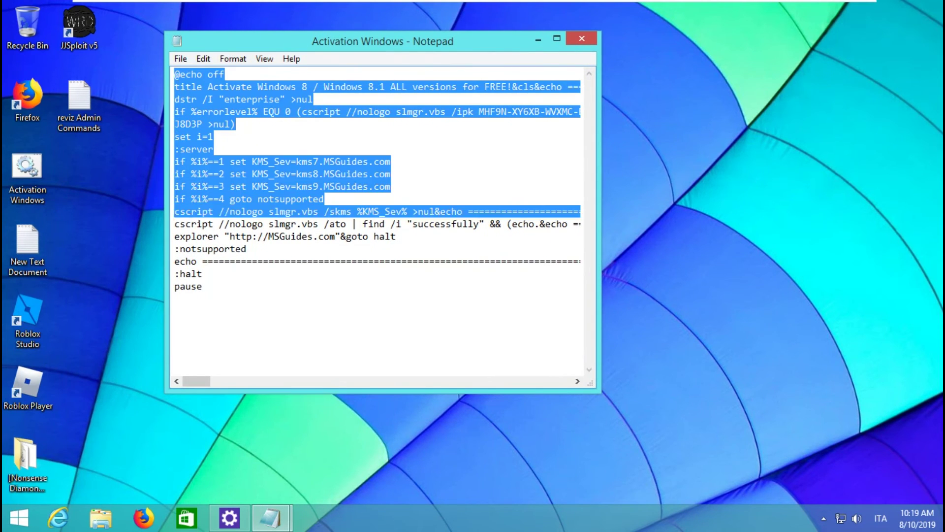
right_click(235, 171)
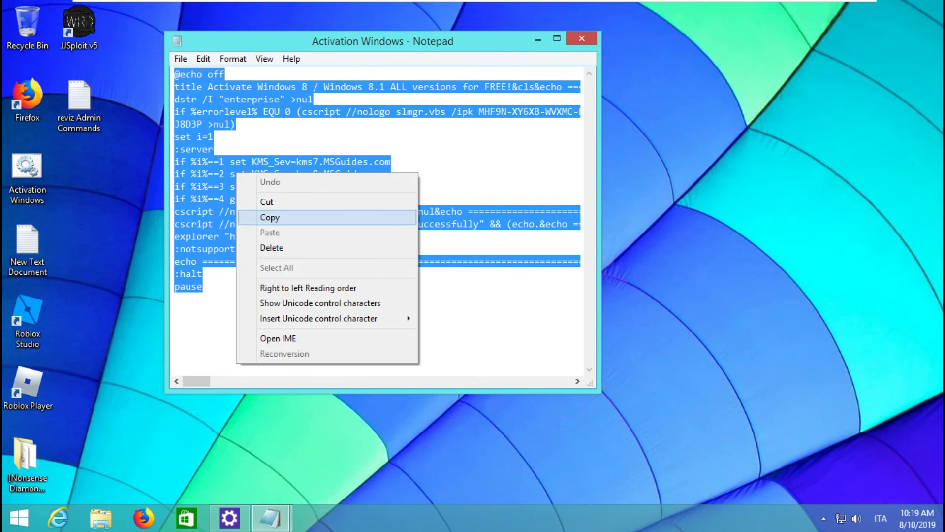
left_click(256, 217)
left_click(581, 38)
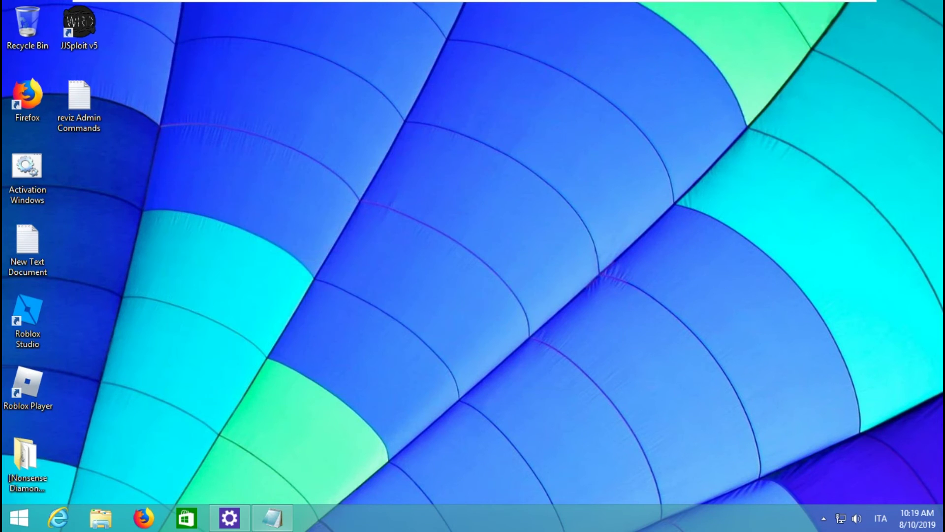
Replace the note's text with "thsi its the command wuts need runs link in description:" and paste the copied activation script with its product keys below
left_click(272, 518)
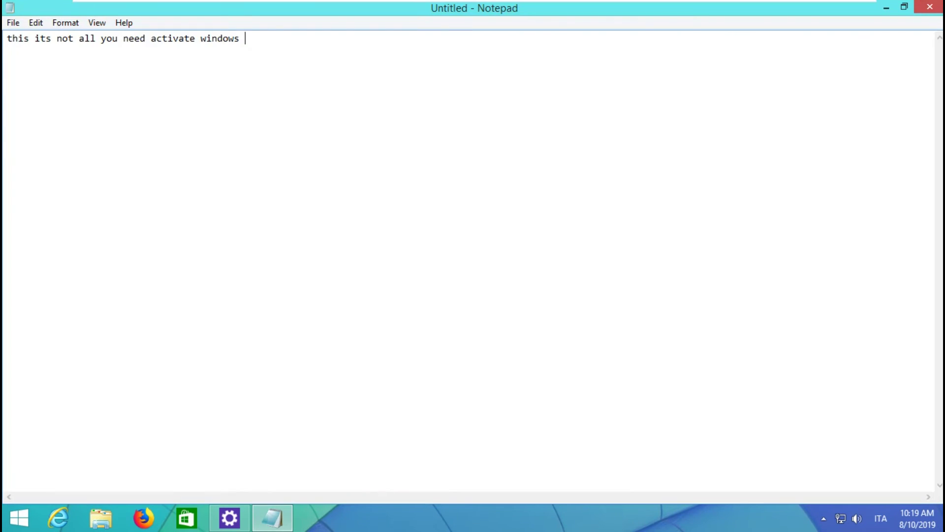
key("ctrl+a")
key("BackSpace")
type("thsi its the command wuts need runs lin k")
key("BackSpace")
key("BackSpace")
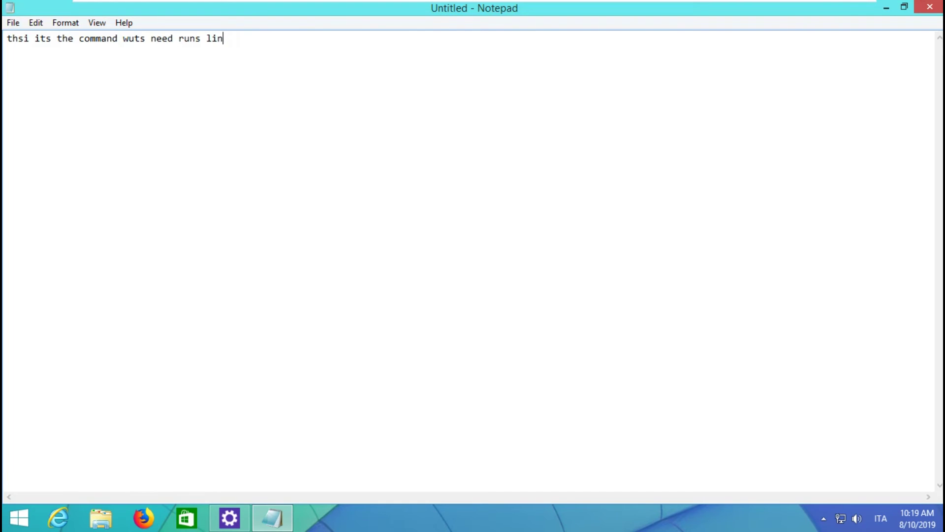
type("k in description:")
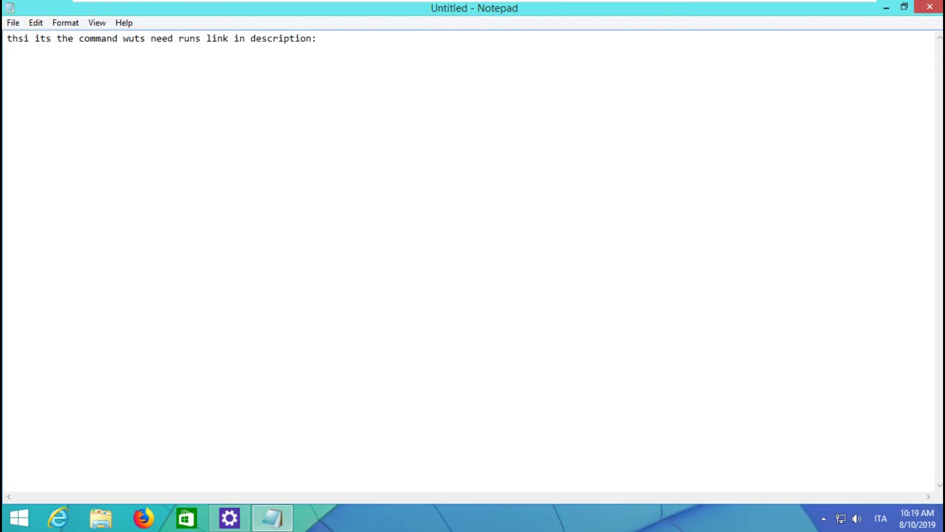
key("ctrl+v")
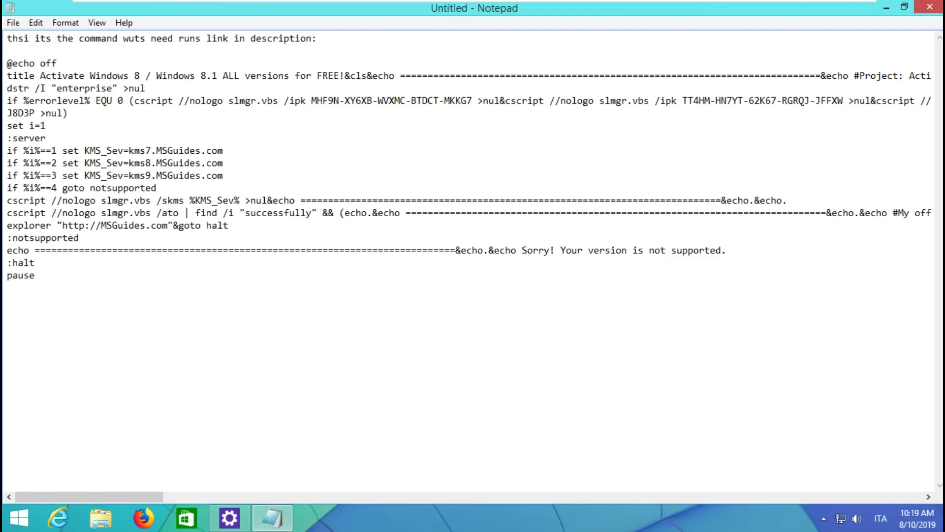
Replace the note's contents with "you need run the command whit administrator" and close Notepad without saving
key("ctrl+a")
key("BackSpace")
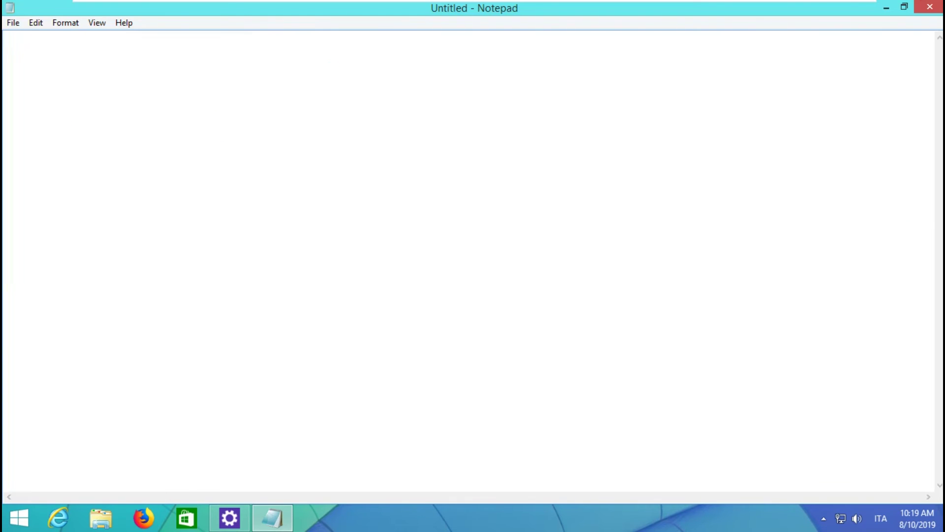
type("you need run the comm")
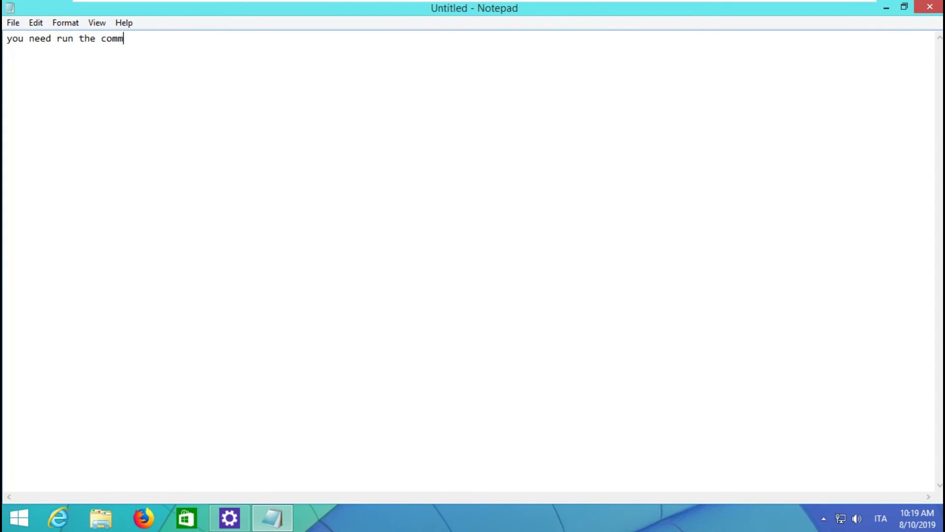
type("and whit administrator")
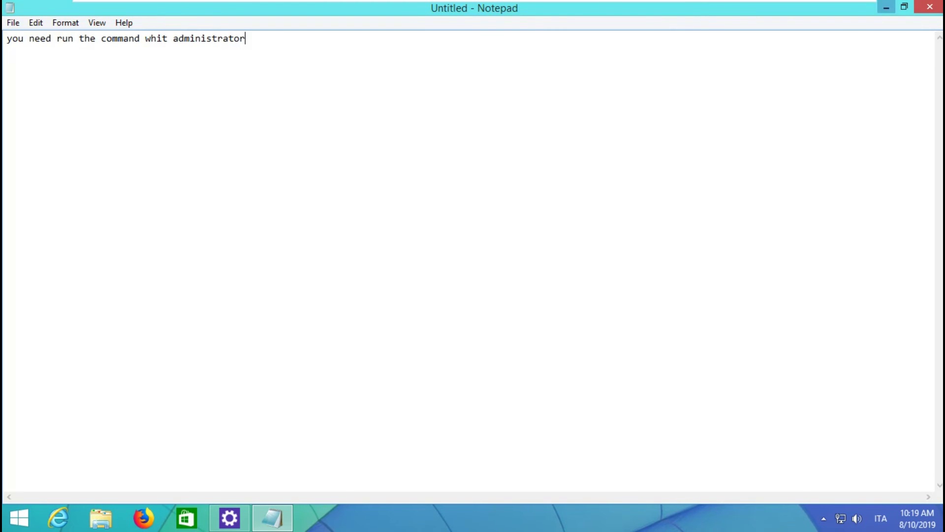
left_click(929, 6)
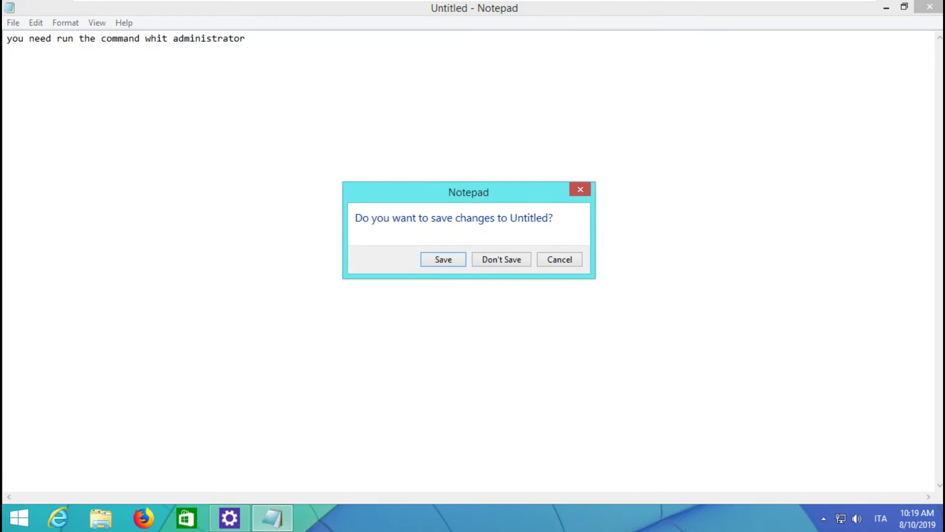
left_click(501, 258)
Close the PC settings window and open a new Notepad document
left_click(230, 517)
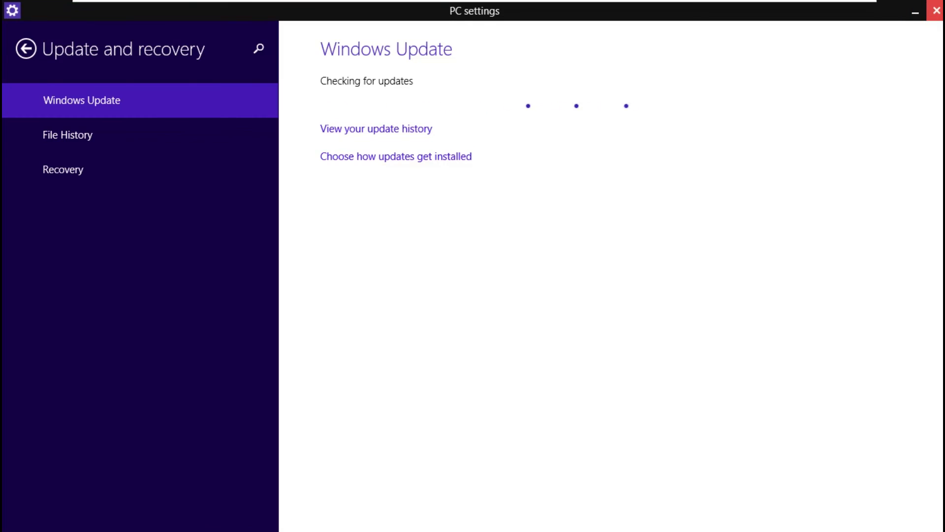
left_click(936, 10)
key("super+s")
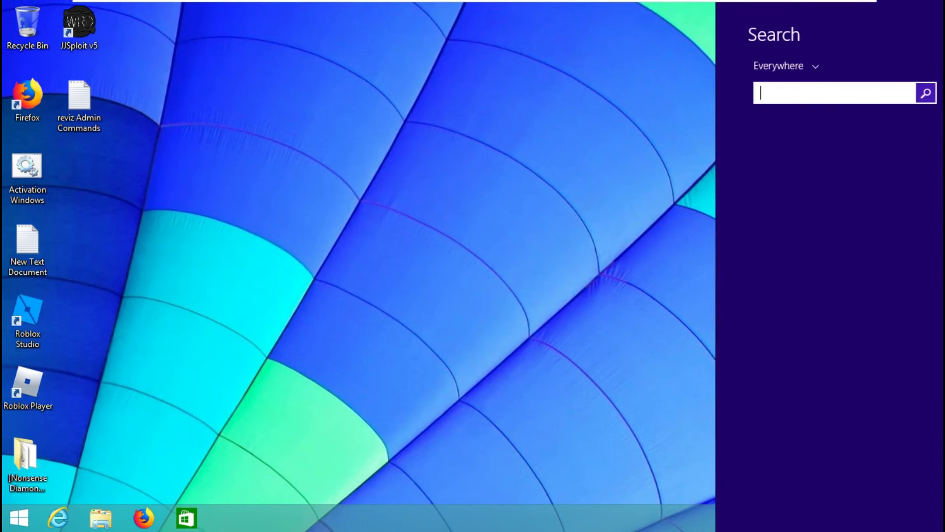
type("notepad")
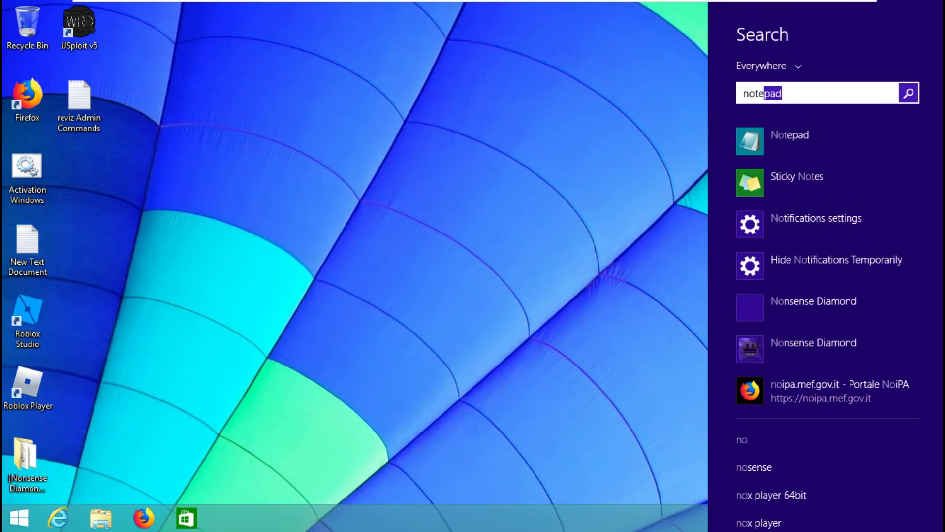
key("Return")
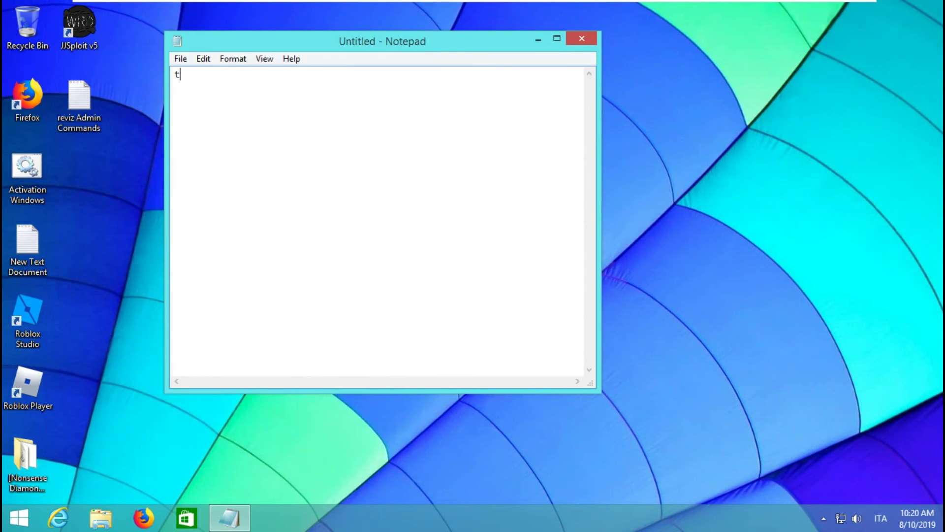
Write "its good for play roblox but bad" in the new note
type("the p")
key("BackSpace")
key("BackSpace")
key("BackSpace")
key("BackSpace")
type("s good for play roblo")
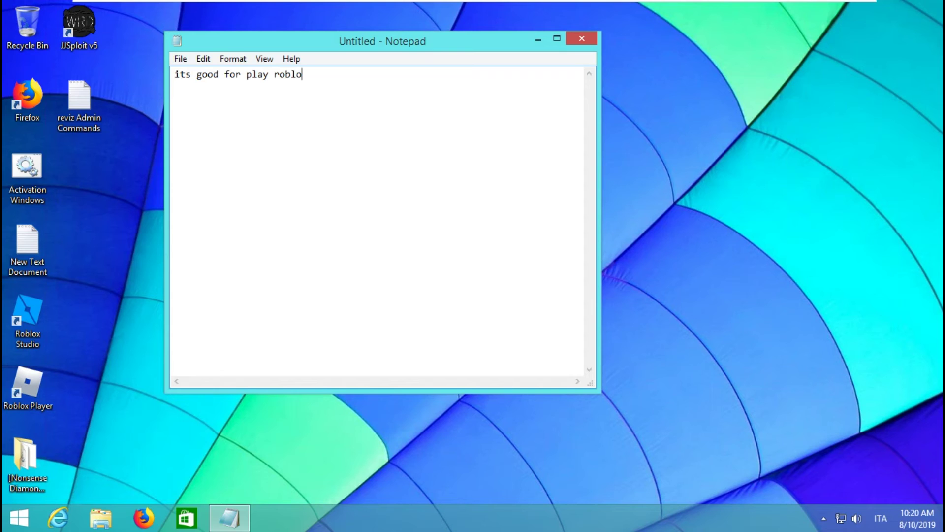
type("x but bad")
Replace the text of the untitled note with "BUT GUYS"
key("BackSpace")
key("BackSpace")
key("BackSpace")
key("BackSpace")
key("BackSpace")
key("BackSpace")
key("BackSpace")
key("BackSpace")
key("BackSpace")
key("BackSpace")
key("BackSpace")
key("BackSpace")
key("BackSpace")
key("BackSpace")
key("BackSpace")
key("BackSpace")
key("BackSpace")
key("BackSpace")
key("BackSpace")
key("BackSpace")
type("BUT GUYS")
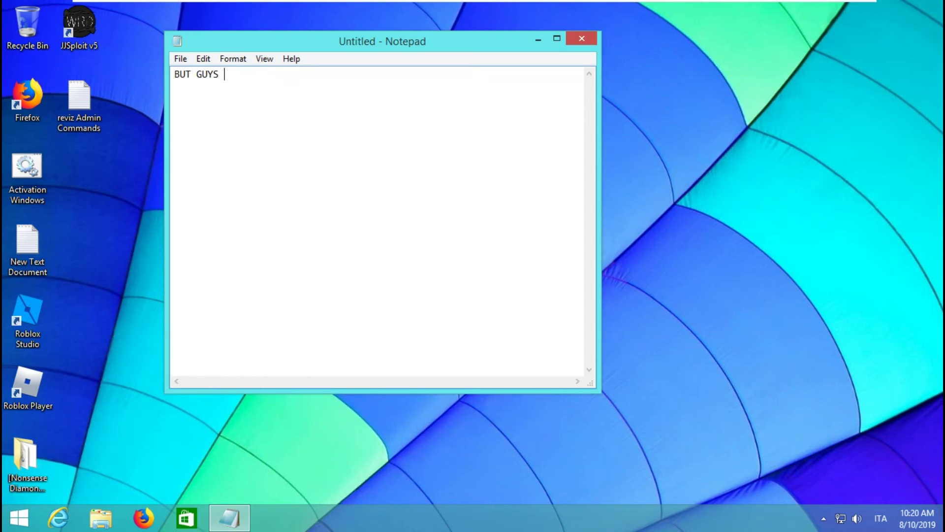
Replace the note's text with "so lets audio" and pause the screen recording
key("BackSpace")
key("BackSpace")
key("BackSpace")
key("BackSpace")
key("BackSpace")
key("BackSpace")
key("BackSpace")
key("BackSpace")
type("io")
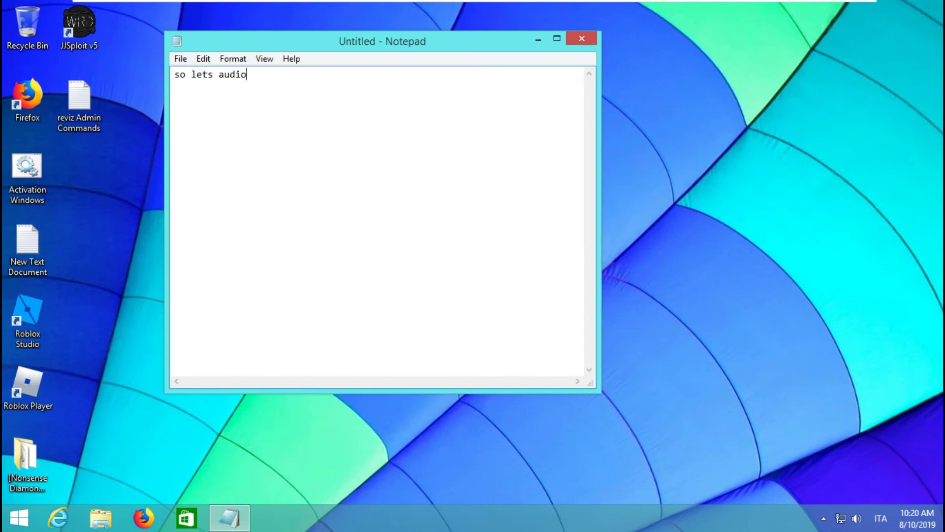
left_click(538, 9)
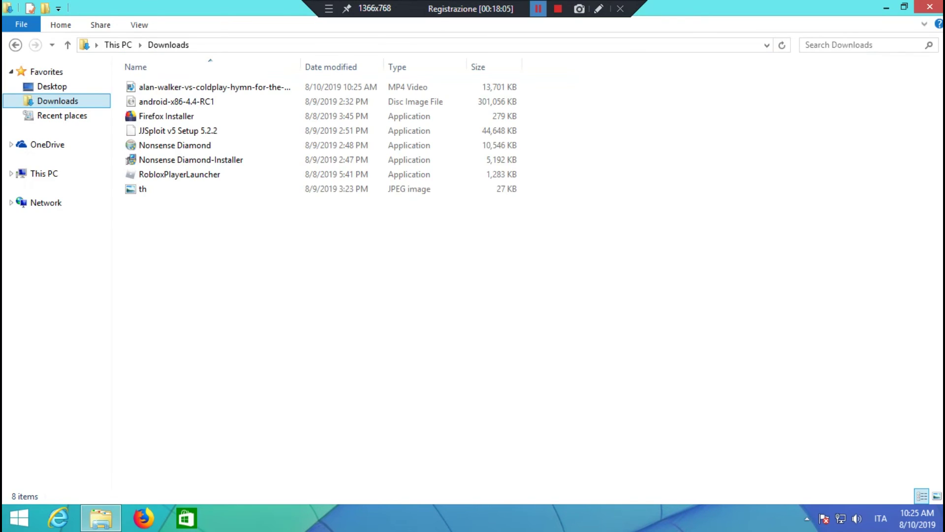
Play the alan-walker-vs-coldplay video from Downloads in Windows Media Player with the recommended settings, and close the Downloads window
left_click(215, 88)
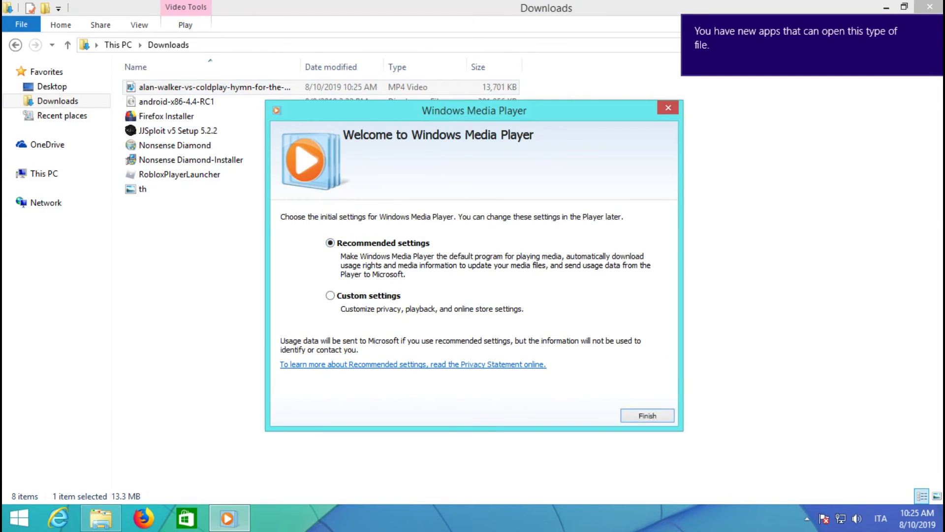
key("Return")
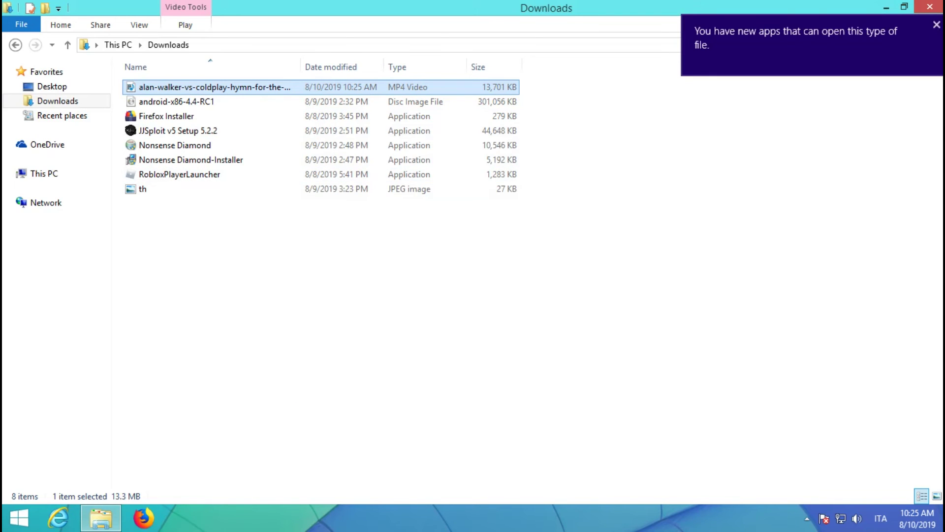
left_click(930, 6)
mouse_move(400, 187)
left_mouse_down()
mouse_move(338, 286)
mouse_move(433, 181)
left_mouse_up()
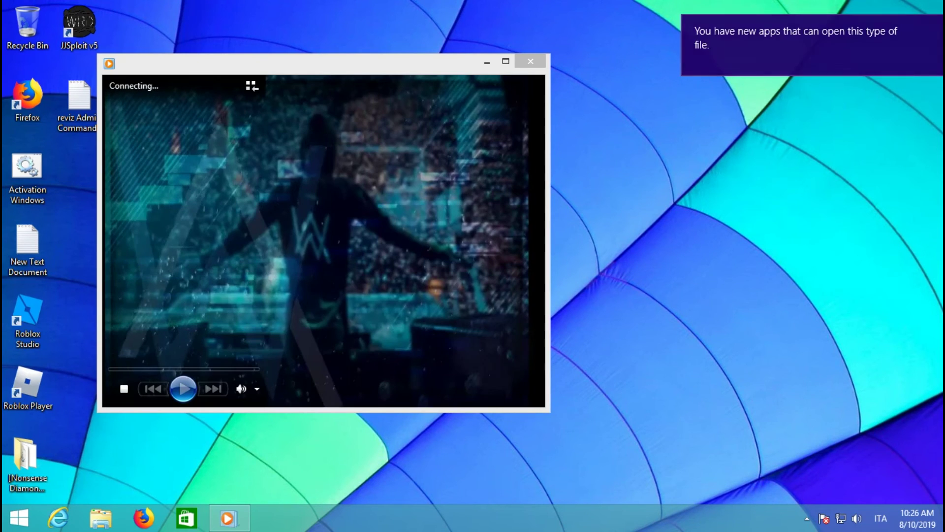
Move the media player window to the middle of the desktop and adjust the system volume during playback
key("XF86AudioLowerVolume")
left_click_drag(192, 61, 378, 81)
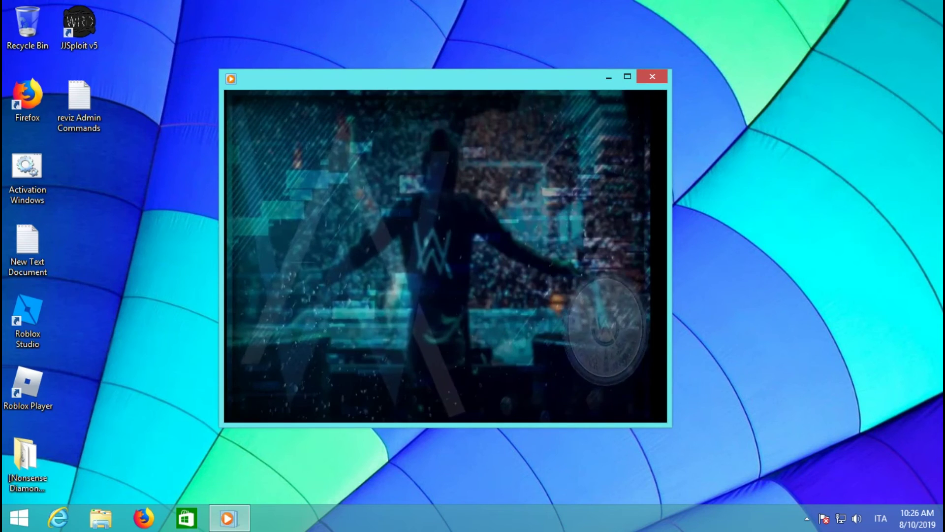
key("XF86AudioLowerVolume")
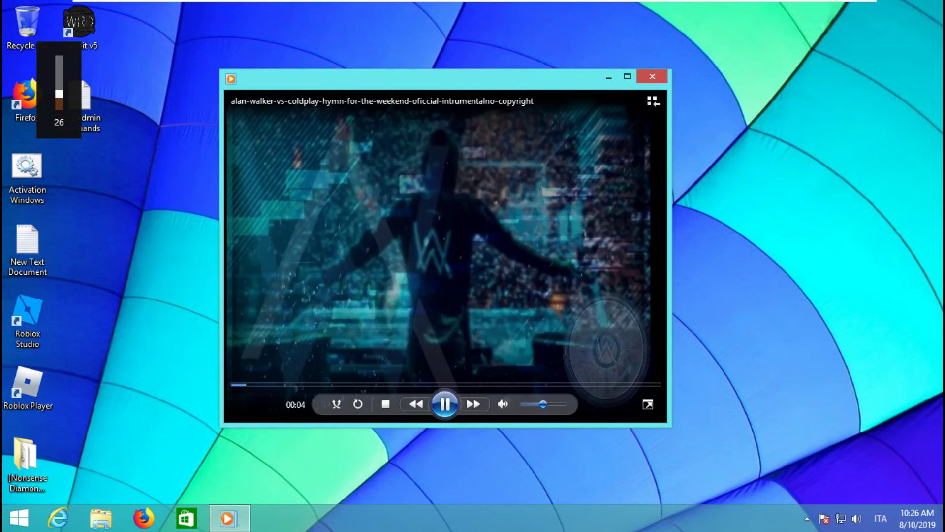
key("XF86AudioRaiseVolume")
key("XF86AudioRaiseVolume")
key("XF86AudioRaiseVolume")
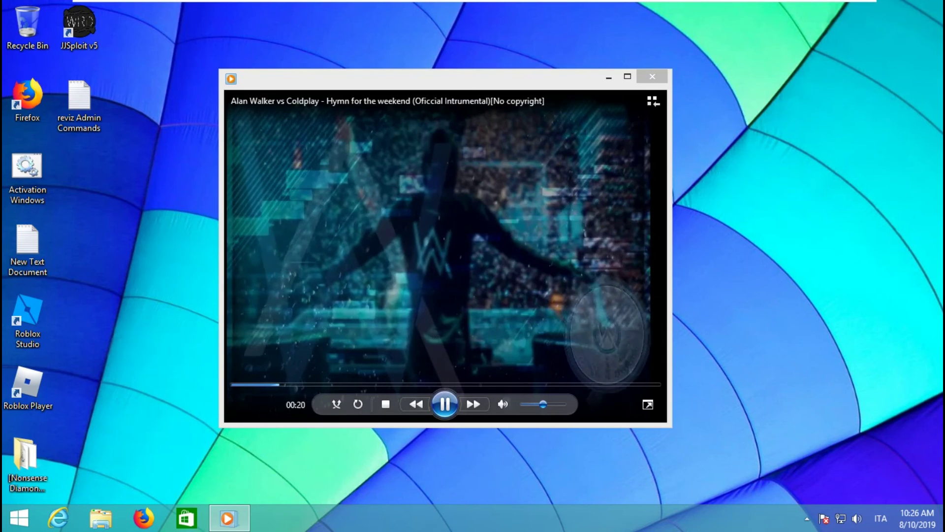
left_click_drag(427, 77, 451, 68)
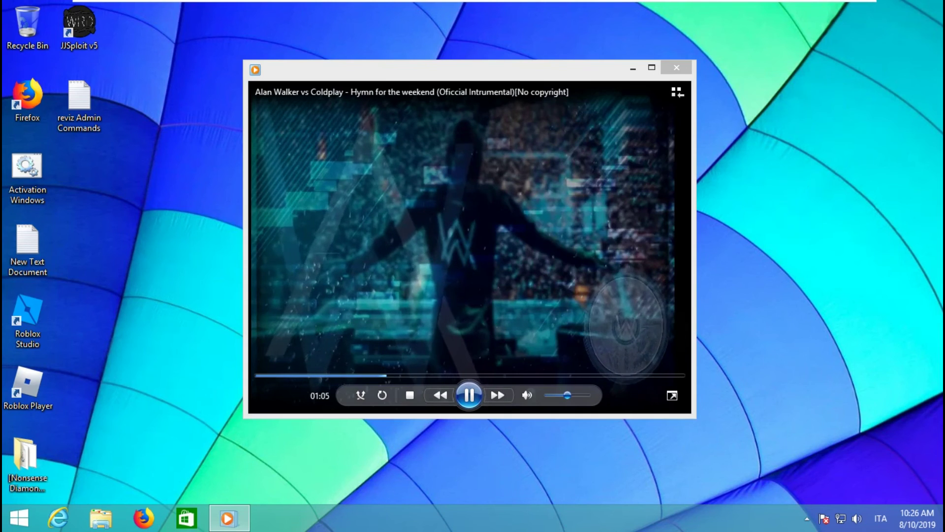
Open Task Manager while the video plays and lower the system volume to 58
right_click(331, 522)
left_click(380, 486)
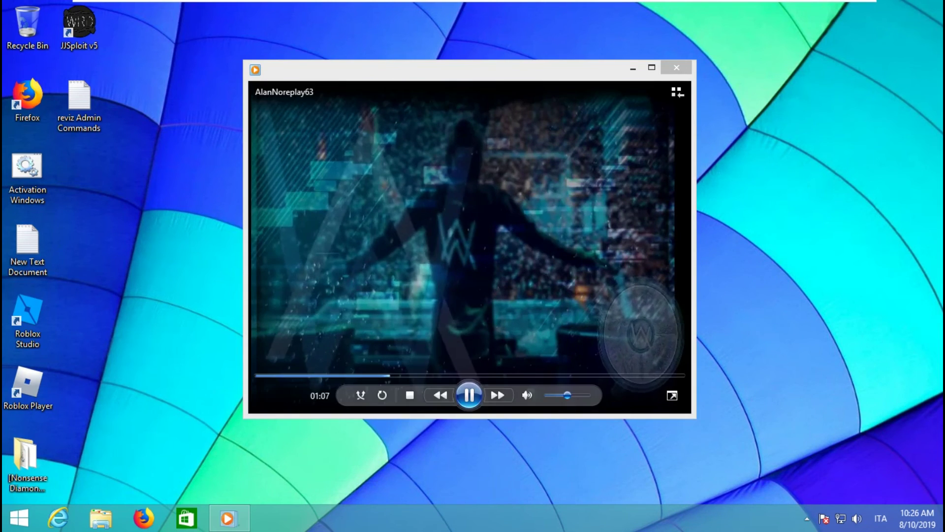
key("XF86AudioLowerVolume")
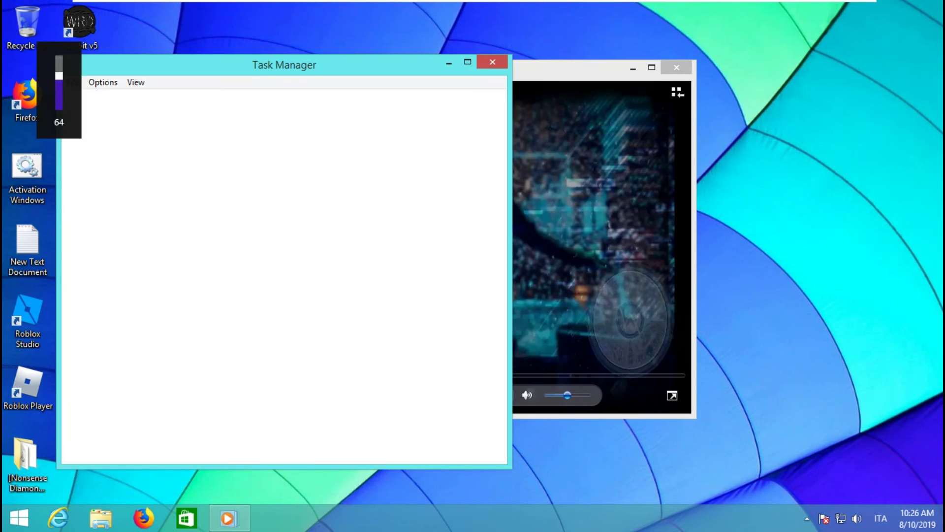
key("XF86AudioLowerVolume")
key("XF86AudioLowerVolume")
key("XF86AudioLowerVolume")
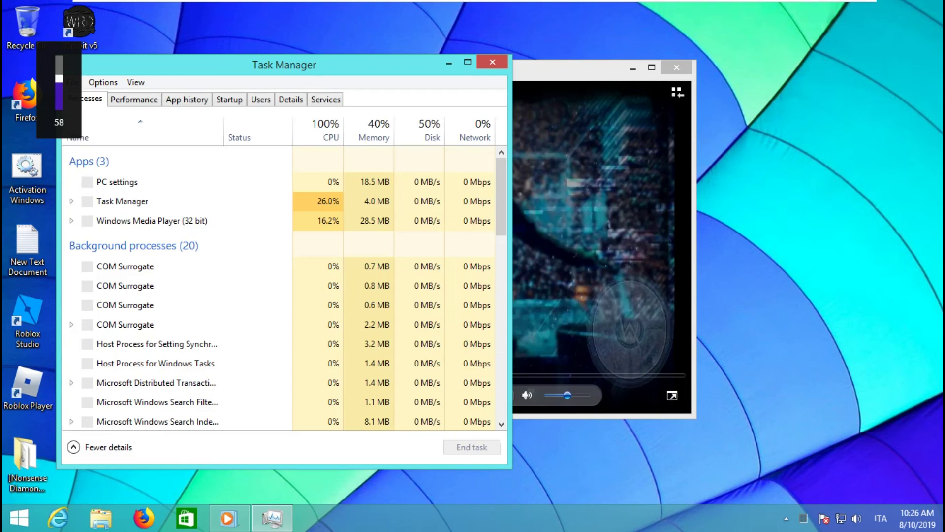
Examine the CPU and memory performance graphs during playback, and close Task Manager and the media player
left_click(134, 99)
left_click(135, 136)
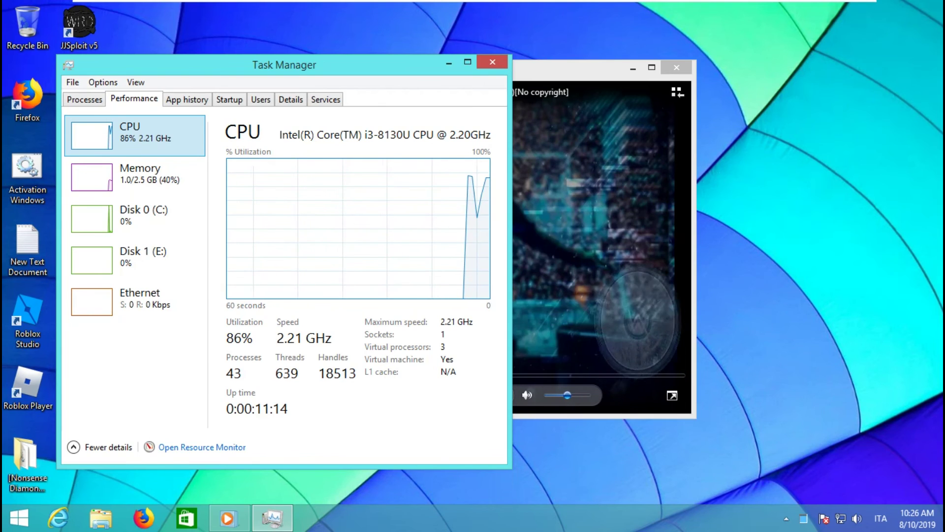
left_click(135, 177)
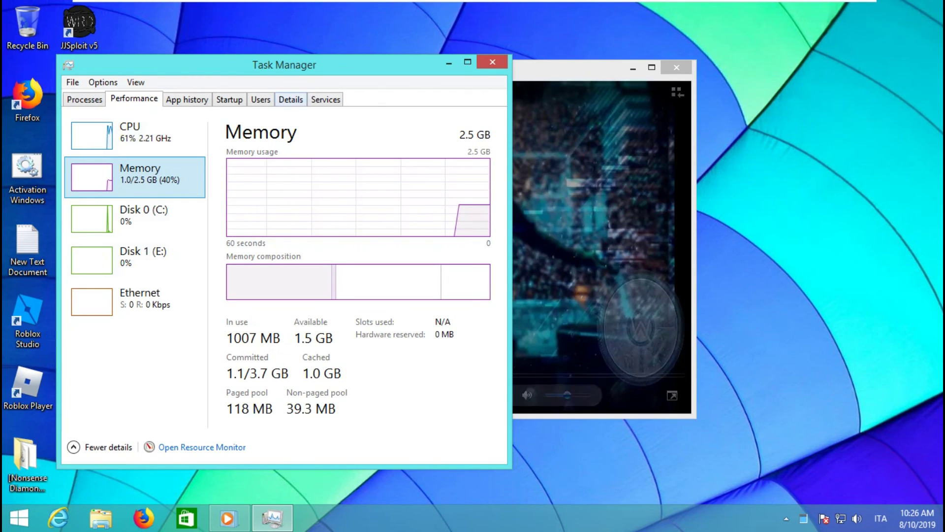
left_click(493, 62)
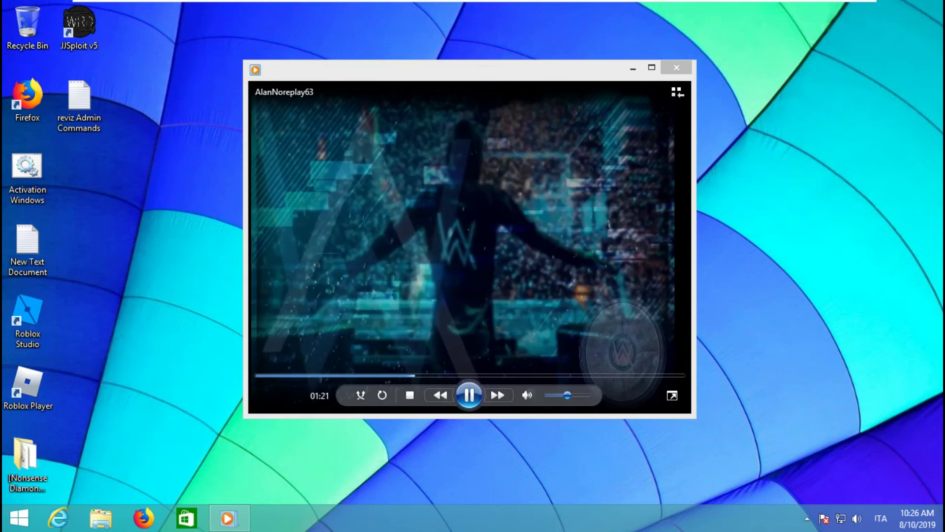
left_click(676, 68)
Write "not the best now test gameplay" in a new Notepad document and close it without saving
key("super+s")
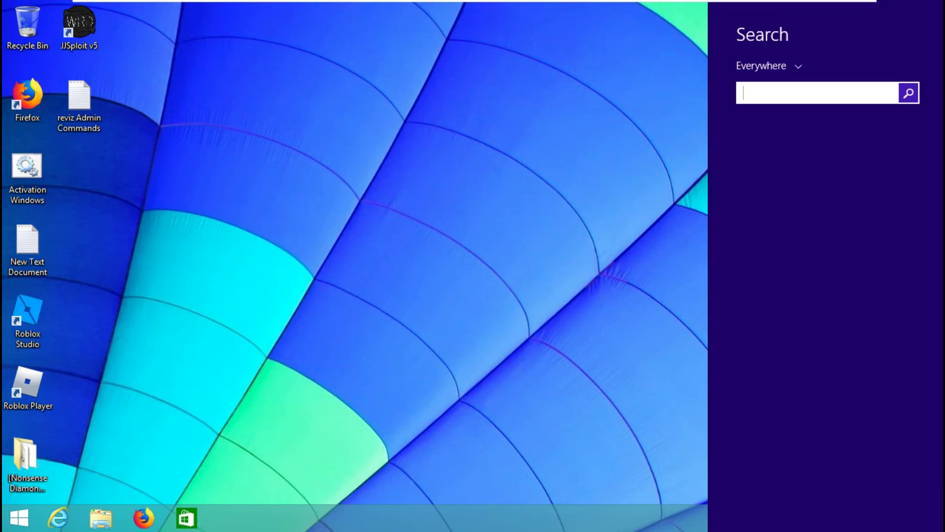
type("note")
key("Return")
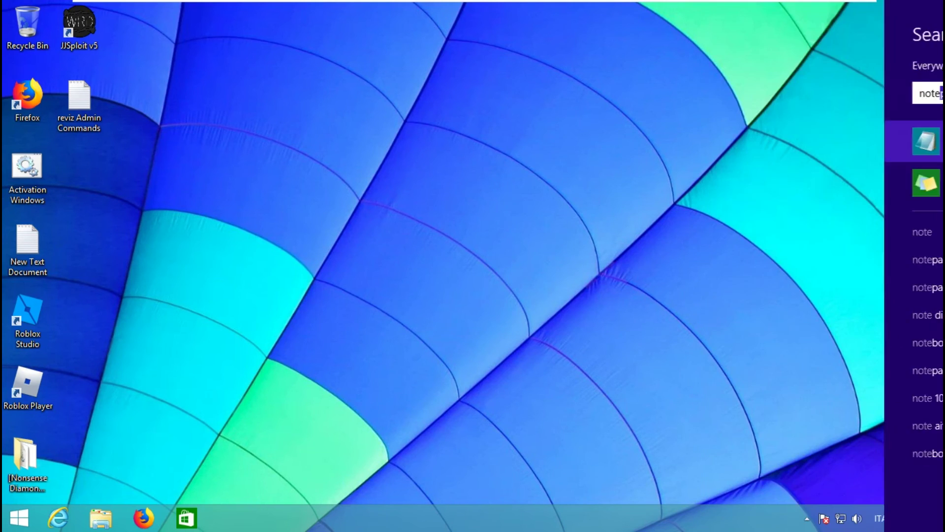
type("not the bes")
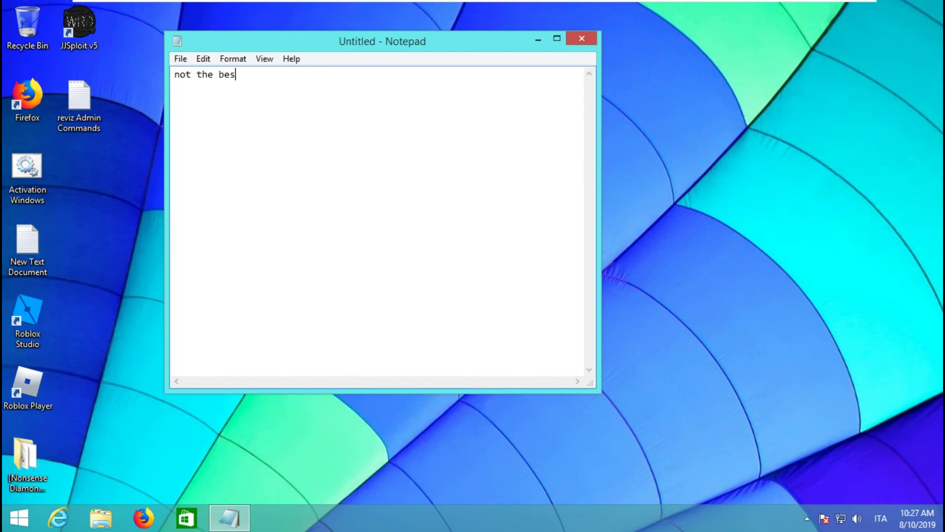
type("t now test gameplay")
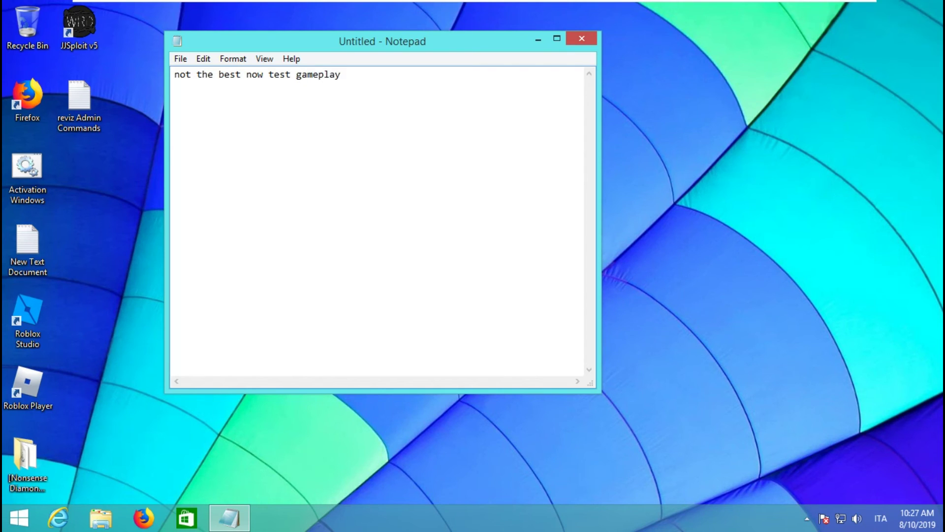
key("alt+F4")
left_click(502, 259)
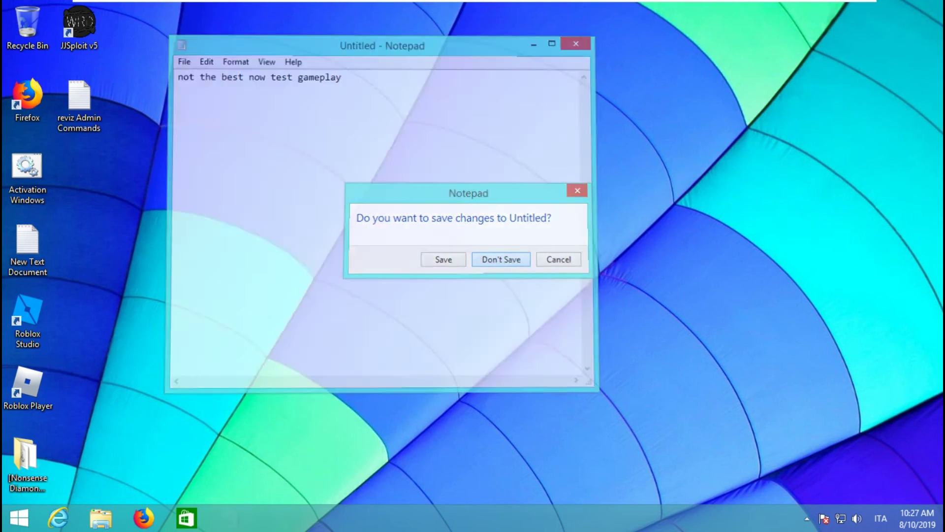
Open Firefox with a new blank tab and close the Bing tab
double_click(28, 100)
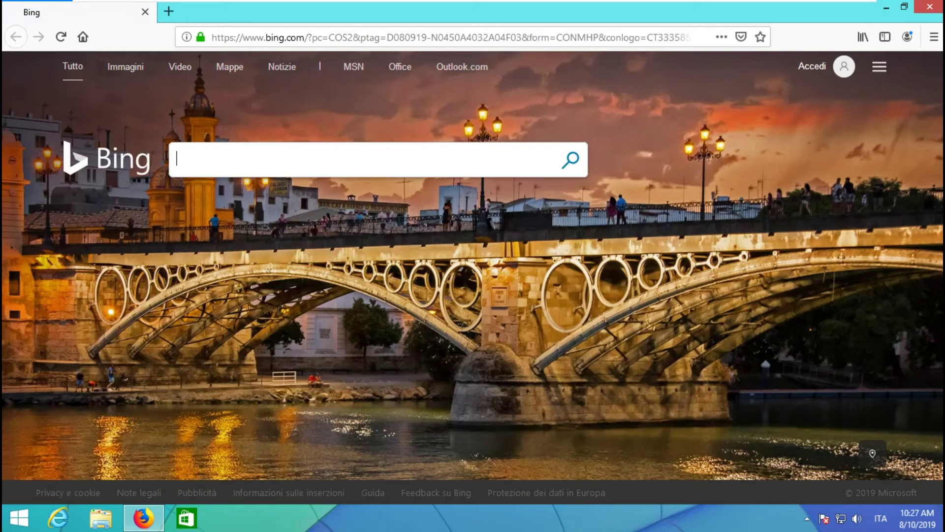
key("ctrl+t")
left_click(144, 12)
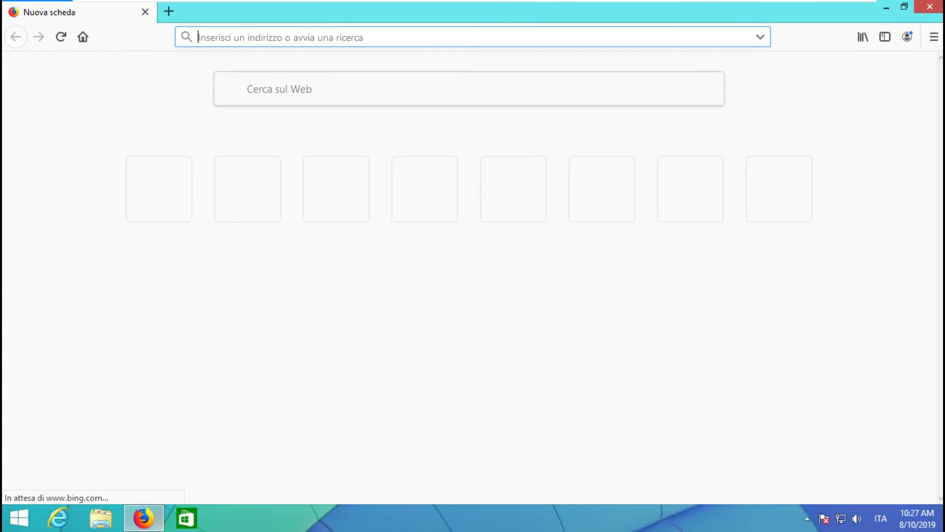
Write "WUT THA FU°# ITS WUTHA HECK ITS ALL IN ITALIAN LEANGUE" in a new Notepad document and close it without saving
key("super+s")
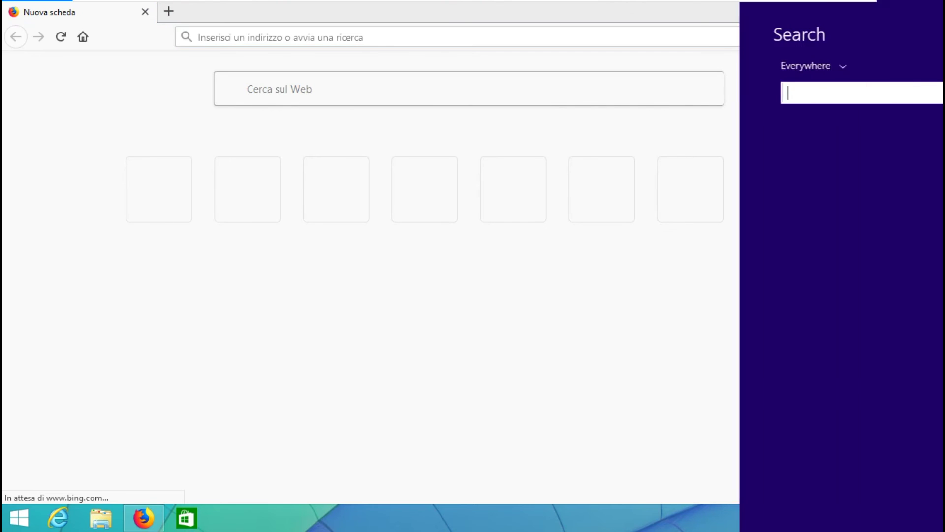
type("notepad")
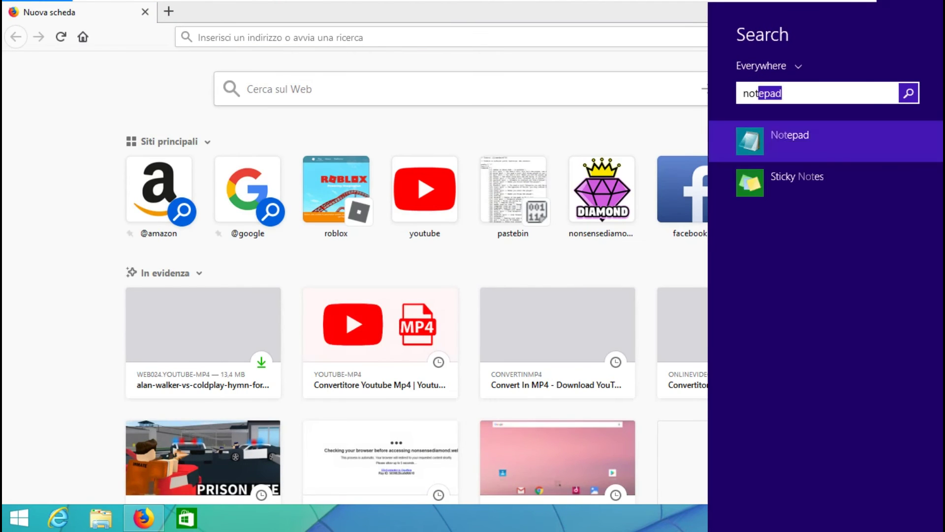
key("Return")
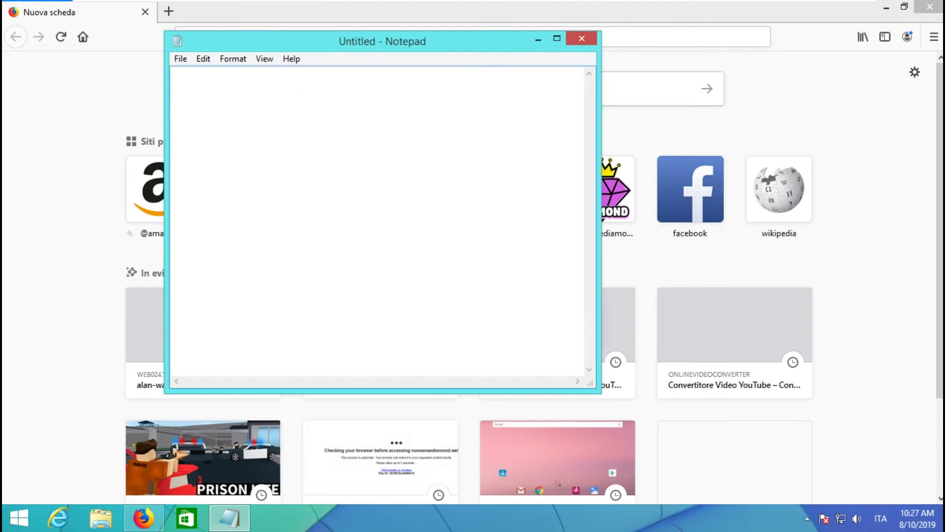
type("WUT ")
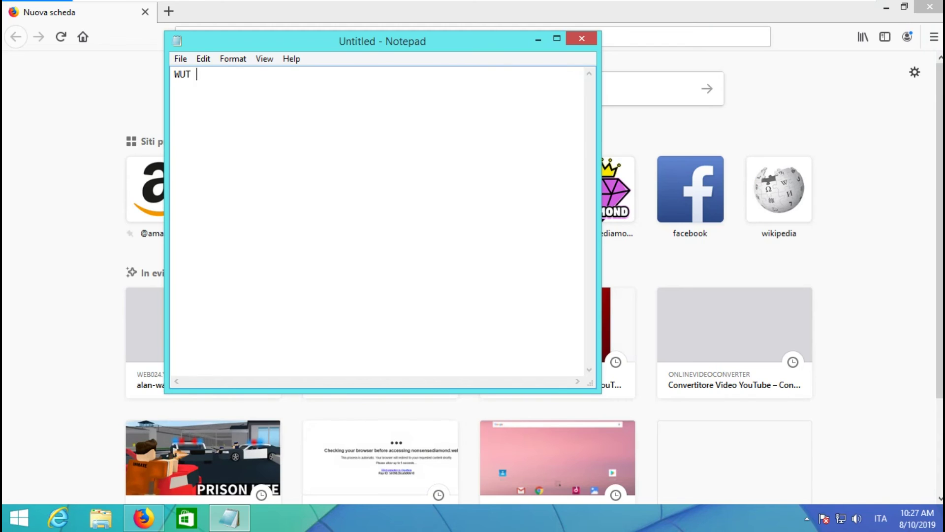
type("TAH")
type("HA")
type(" FUCK")
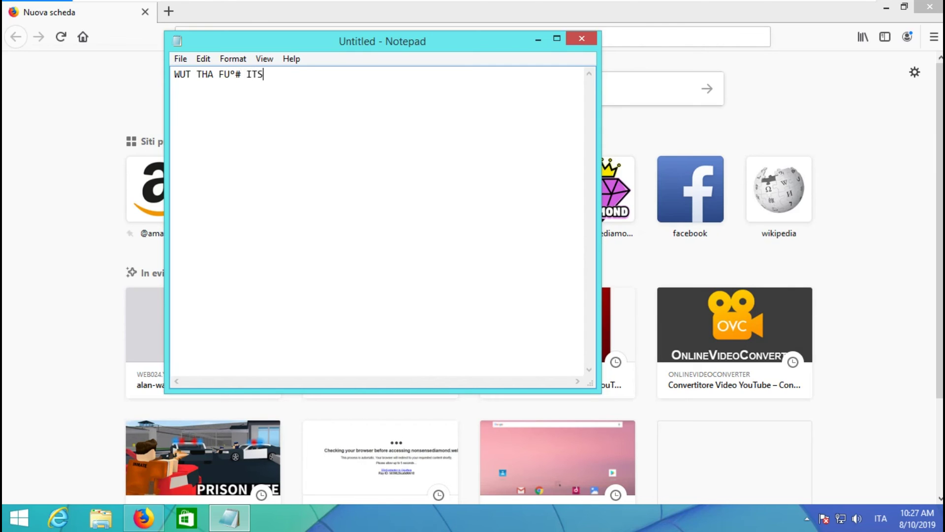
type("WUTHA HECK ITS ALL IN ITALIAN")
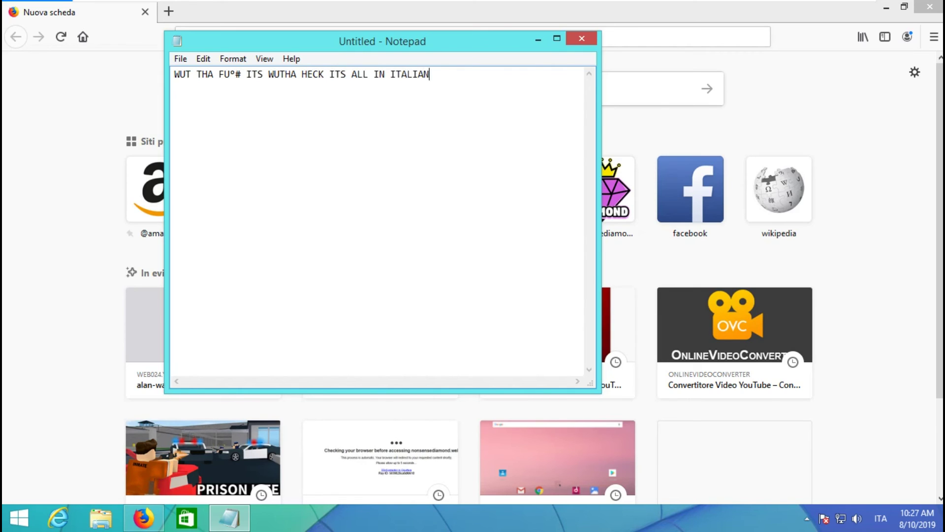
type(" LEANGUE")
left_click(581, 39)
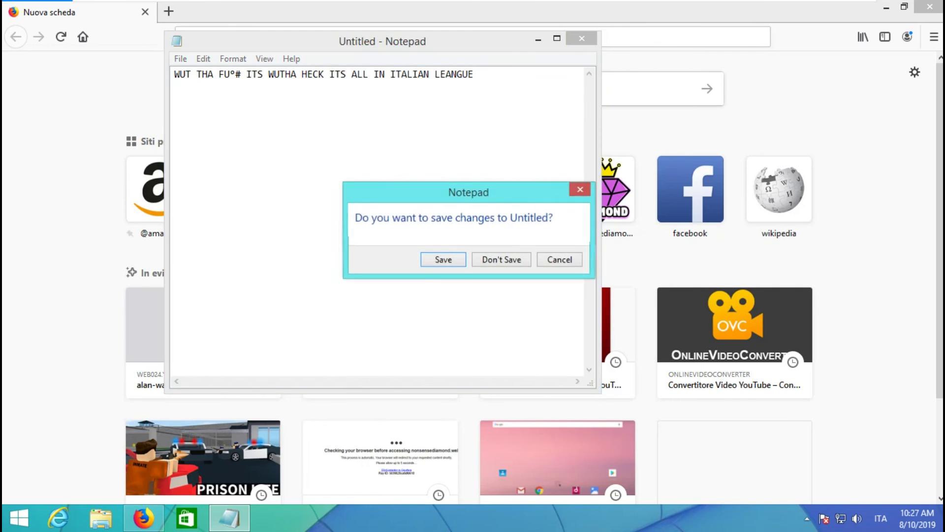
left_click(500, 258)
Open the Roblox site from the new tab's top sites and launch the Hotel Elephant game
left_click(336, 189)
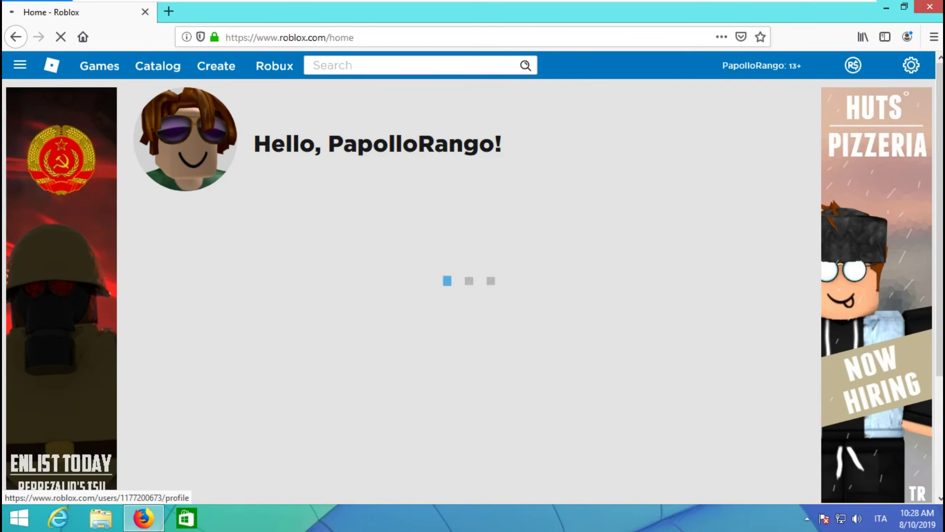
scroll(469, 291, "down", 3)
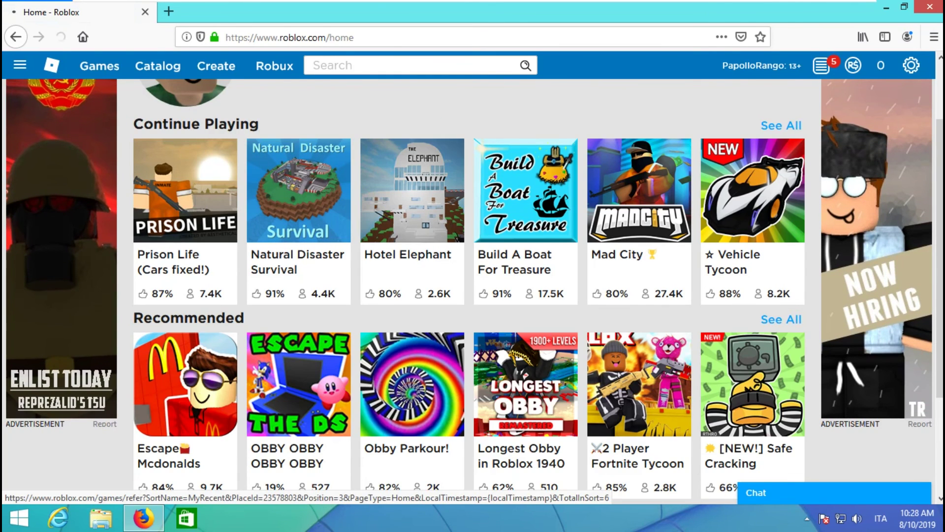
left_click(458, 238)
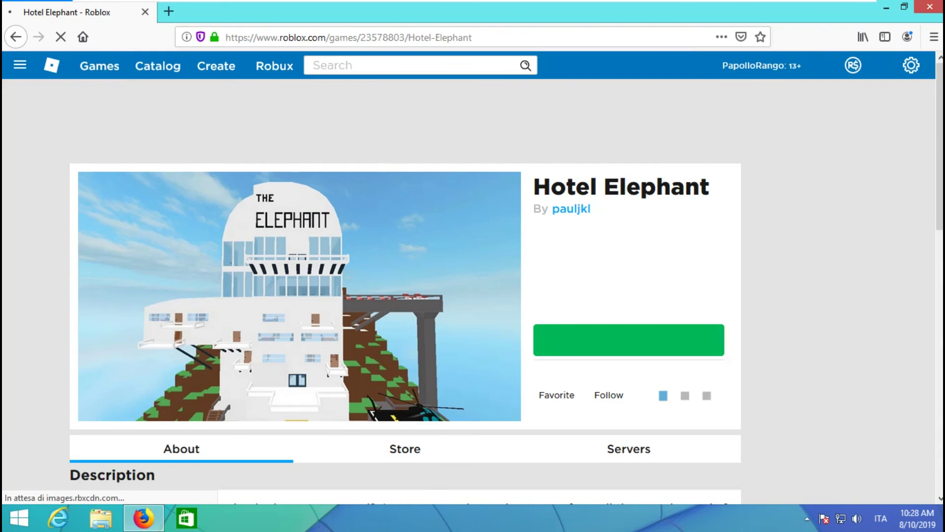
left_click(629, 340)
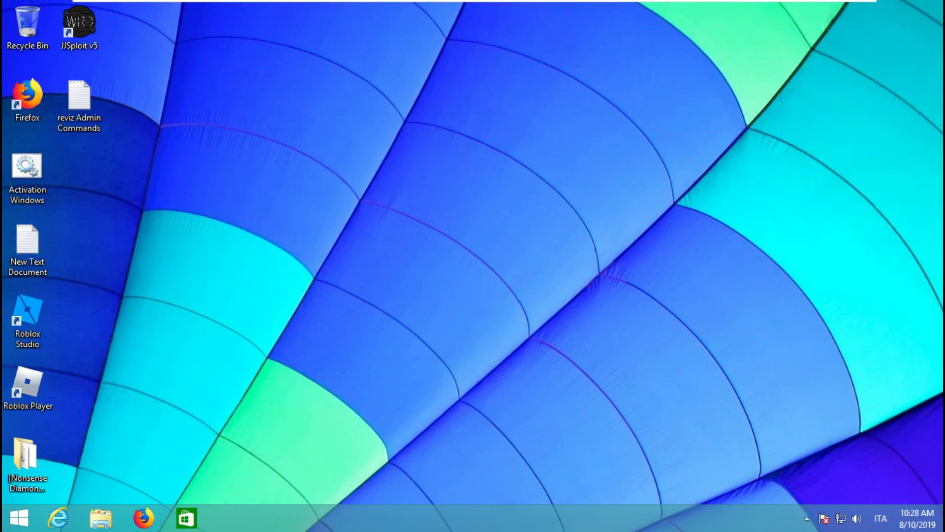
Write "close the browser butr its use some cpu" in a new Notepad document and close the document
key("super+s")
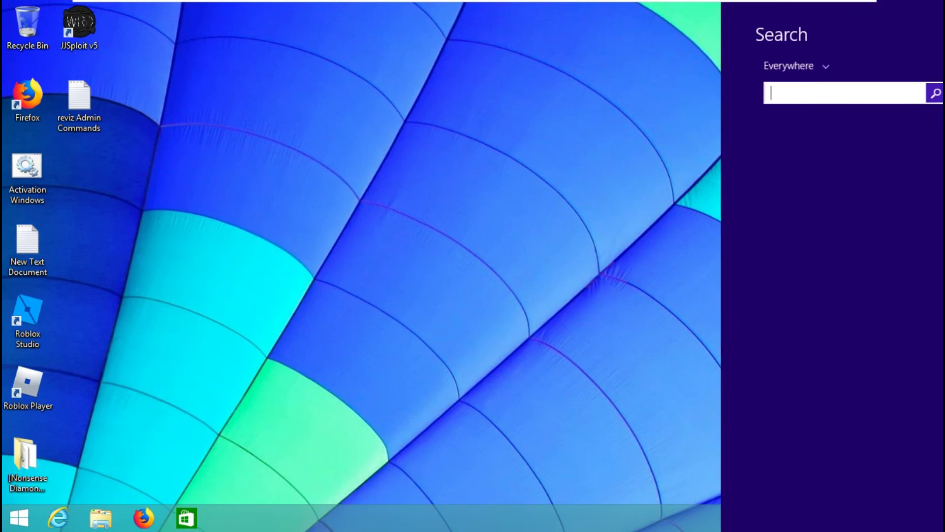
type("notepad")
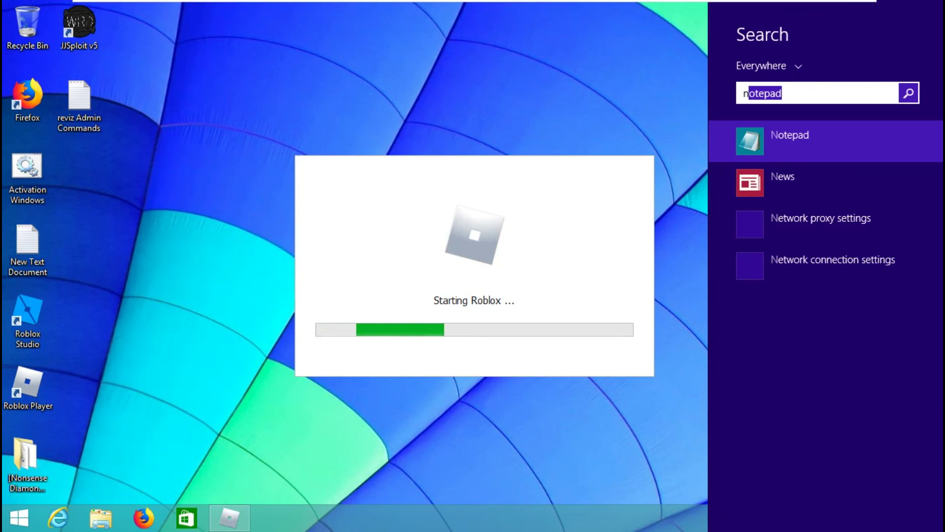
key("Return")
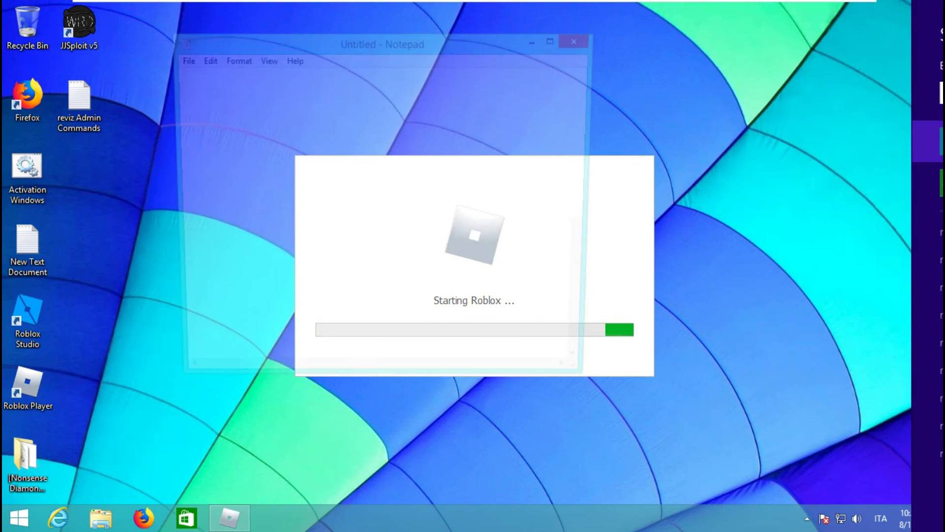
type("cl")
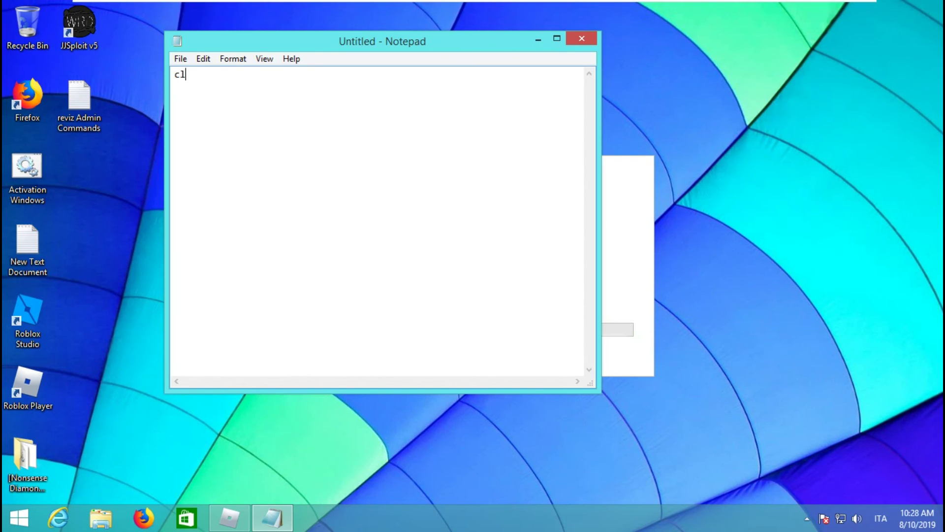
type("ose the bro")
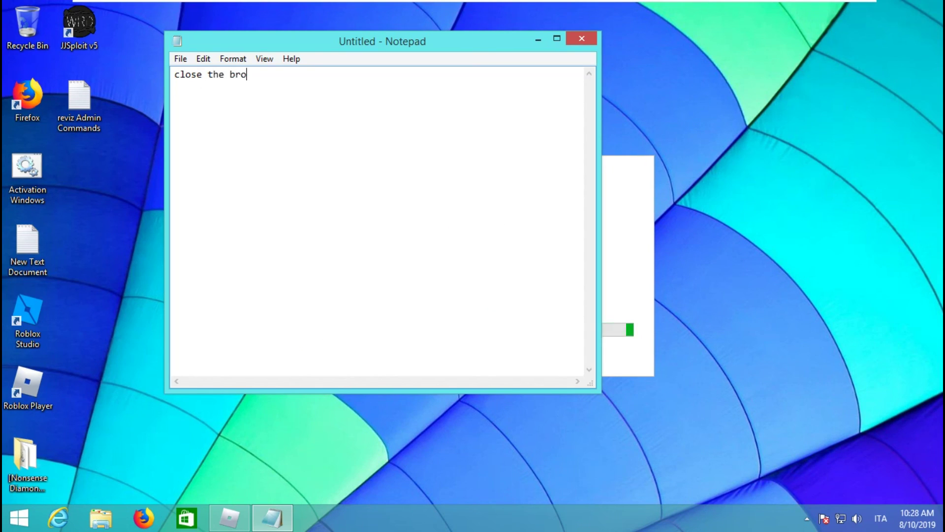
type("wser butr its use some cp")
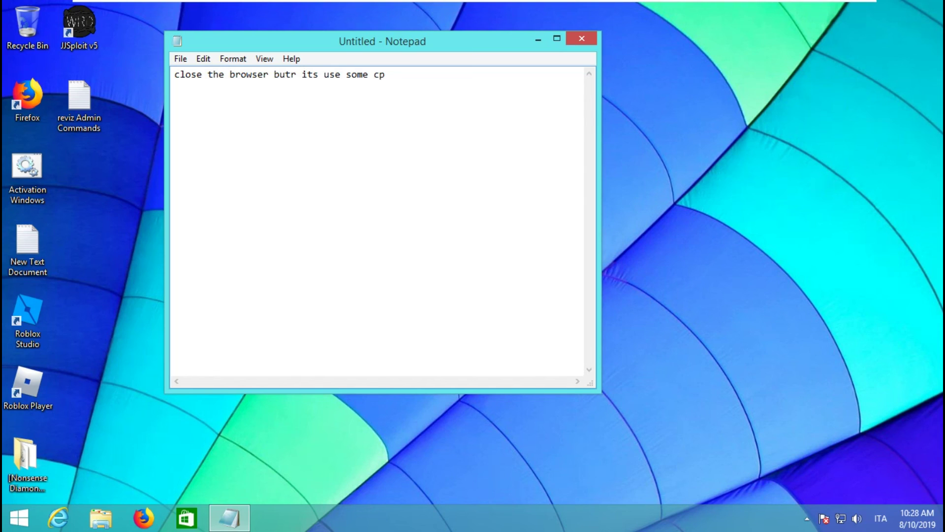
left_click_drag(382, 41, 396, 49)
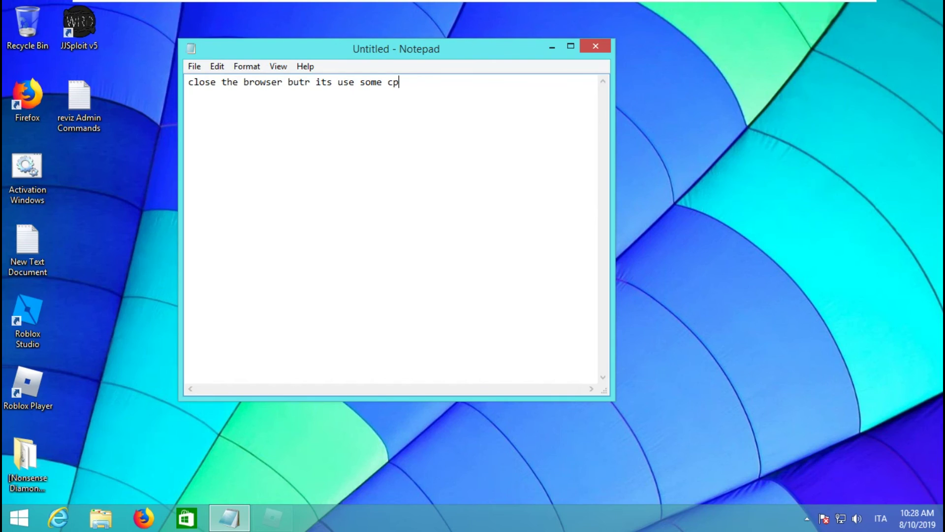
key("BackSpace")
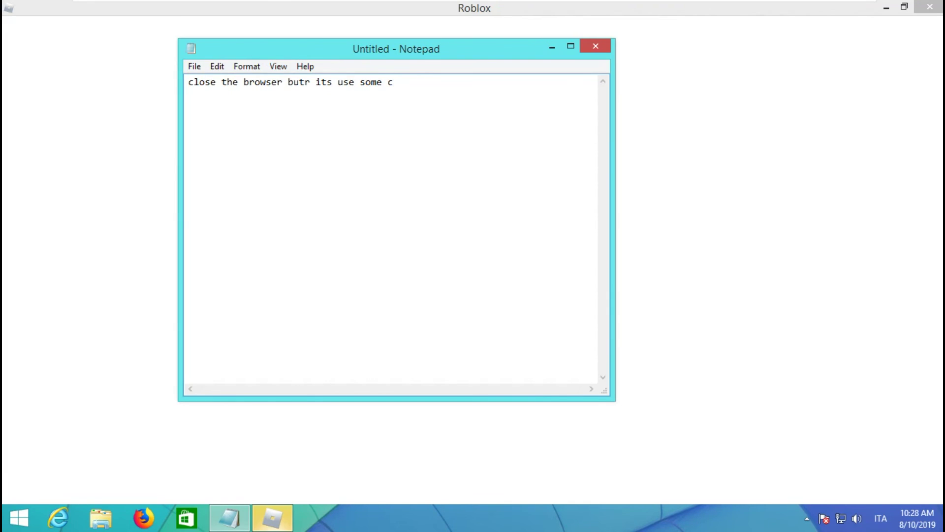
type("pu")
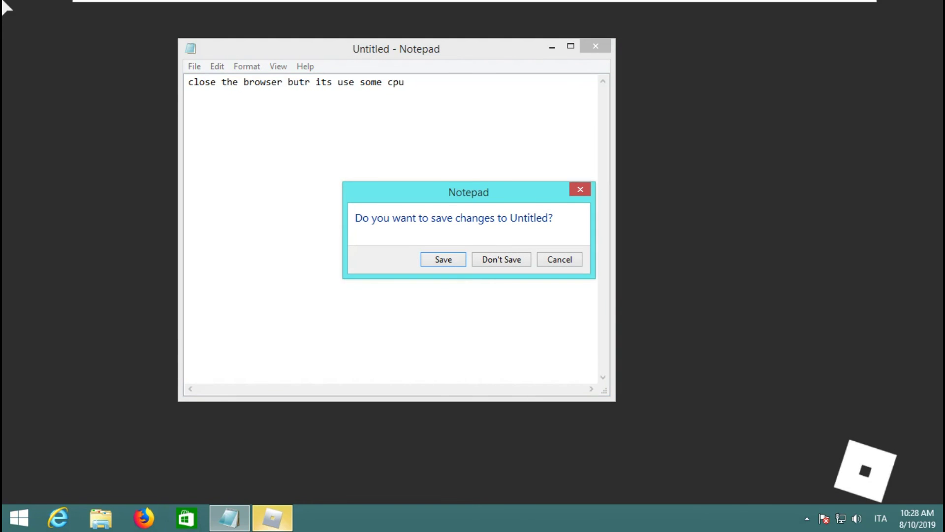
key("Return")
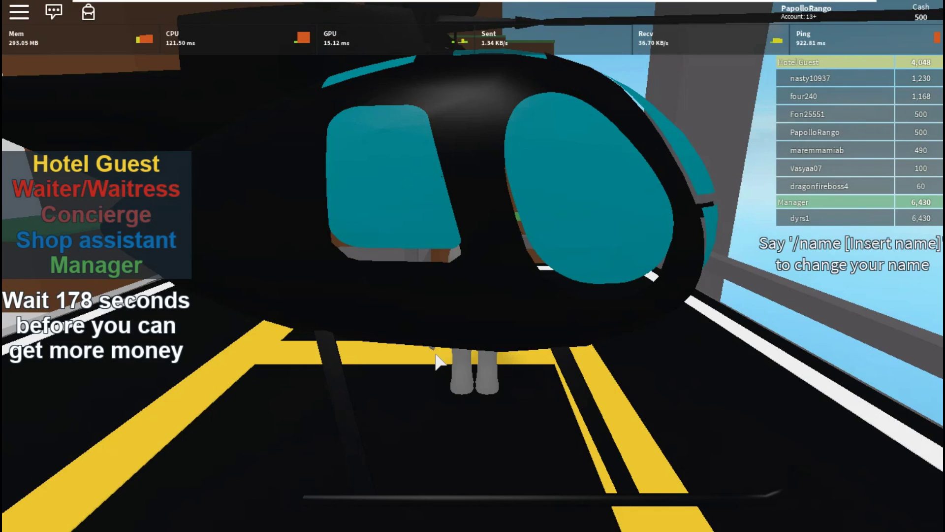
Move the character out from under the helicopter and off the helipad onto the grey rocks below
key("s")
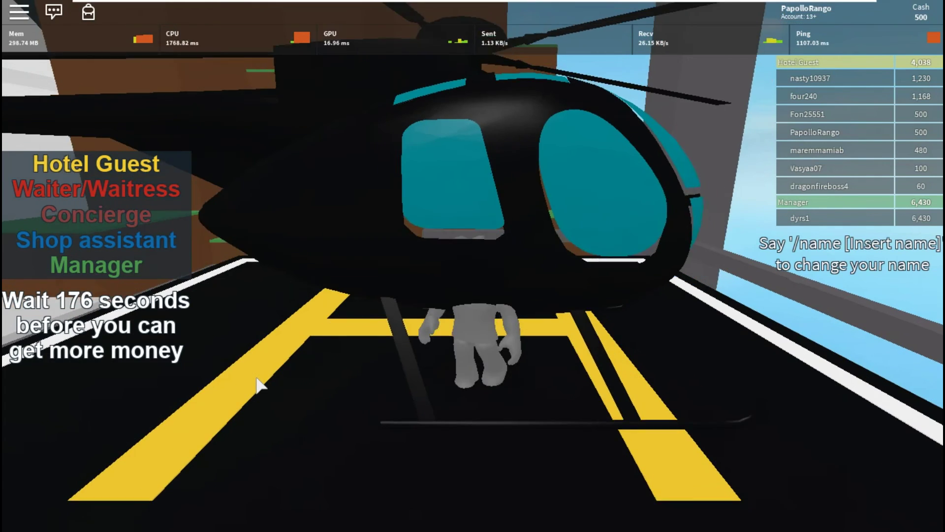
key("space")
key("a")
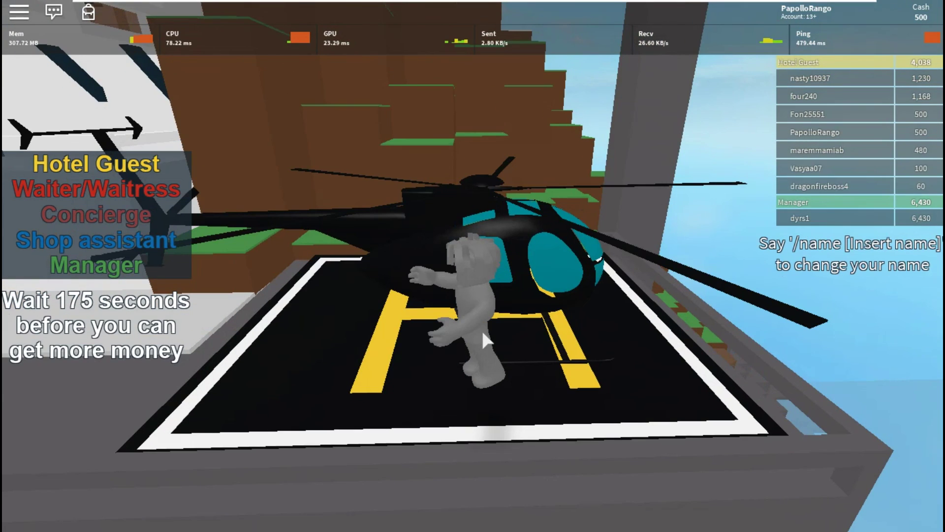
key("s")
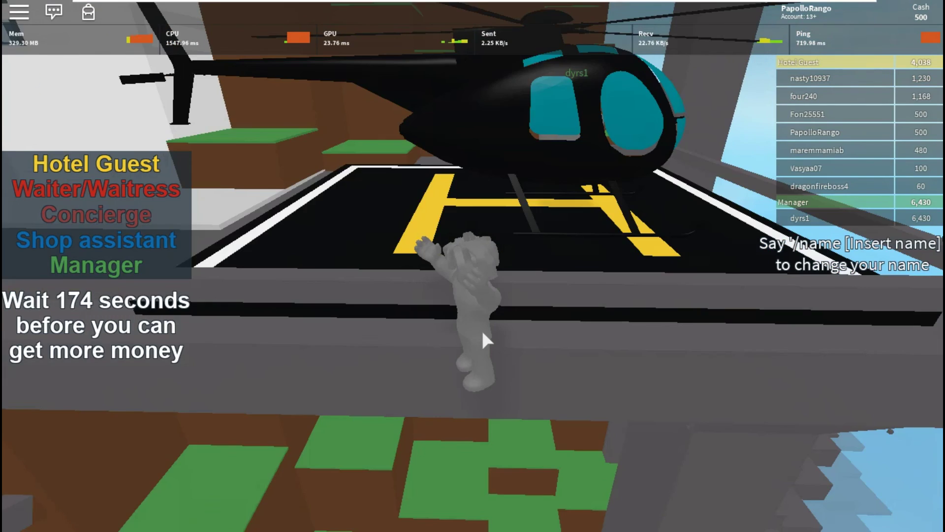
key("a")
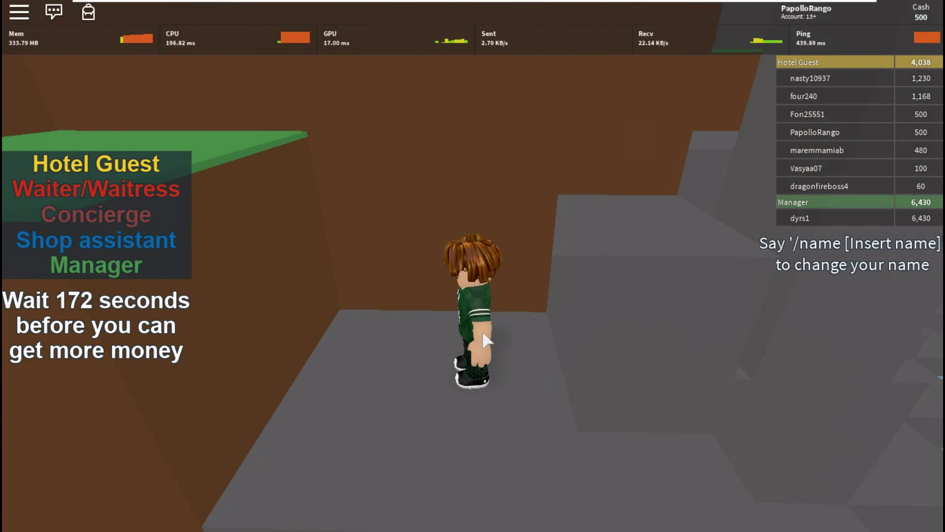
key("s")
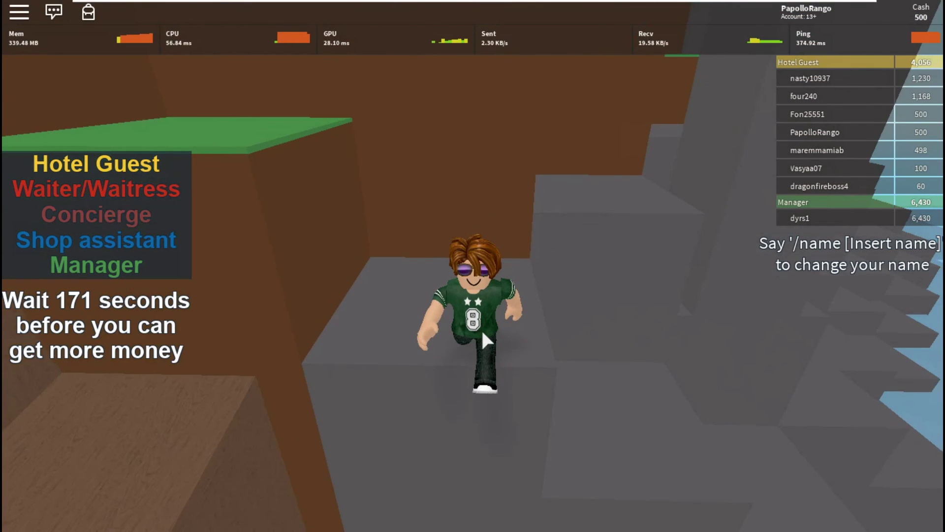
Walk the character down the grey rock ledges, away from the wooden structure
key("s")
key("a")
key("s")
key("a")
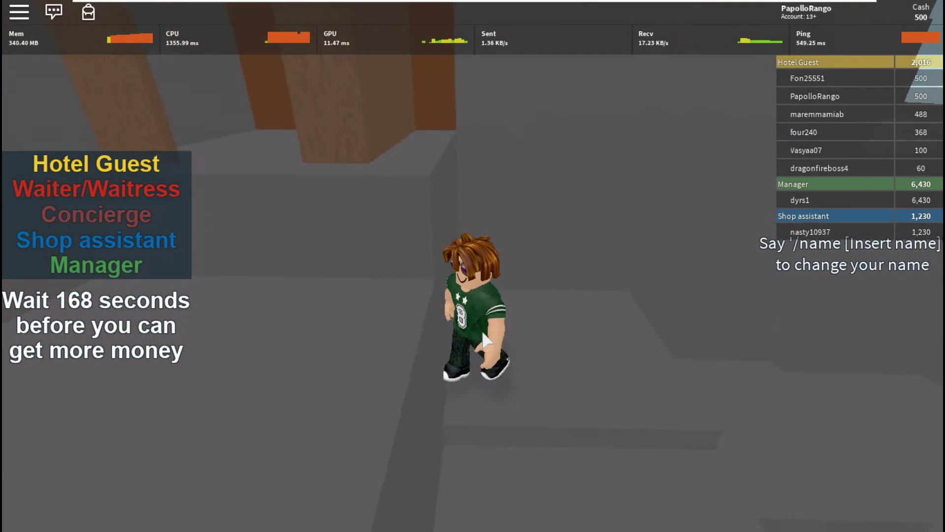
key("s")
key("s")
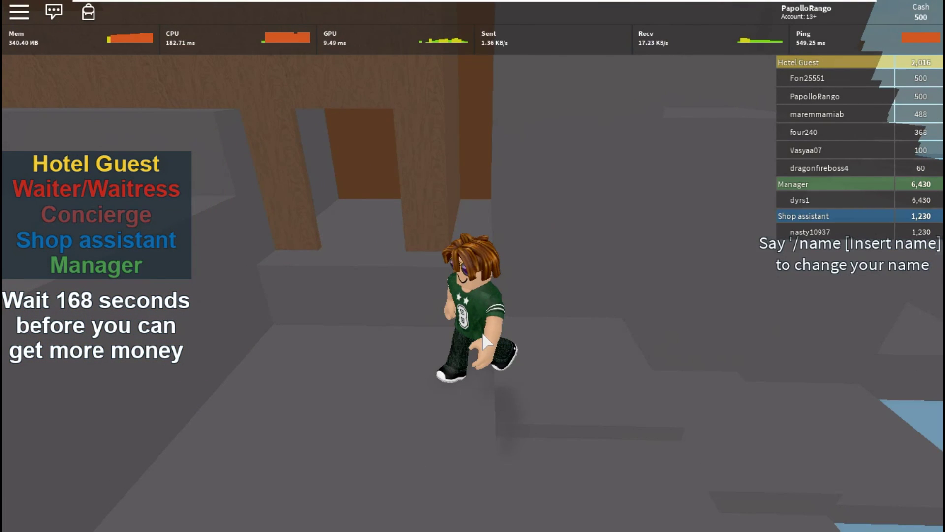
key("s")
key("a")
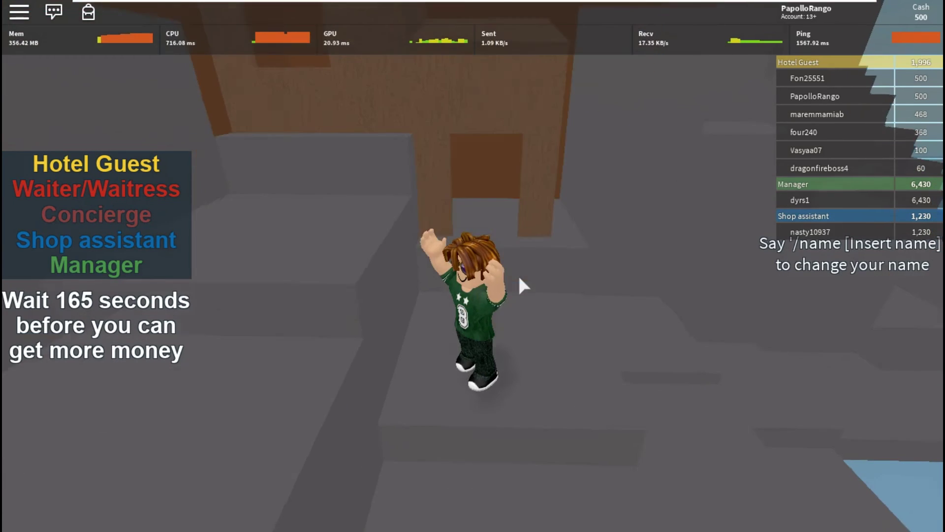
Turn toward the building over the water, walk forward along the rocky slope, and open the CPU performance graph
left_click_drag(520, 277, 438, 271)
key("w")
key("w")
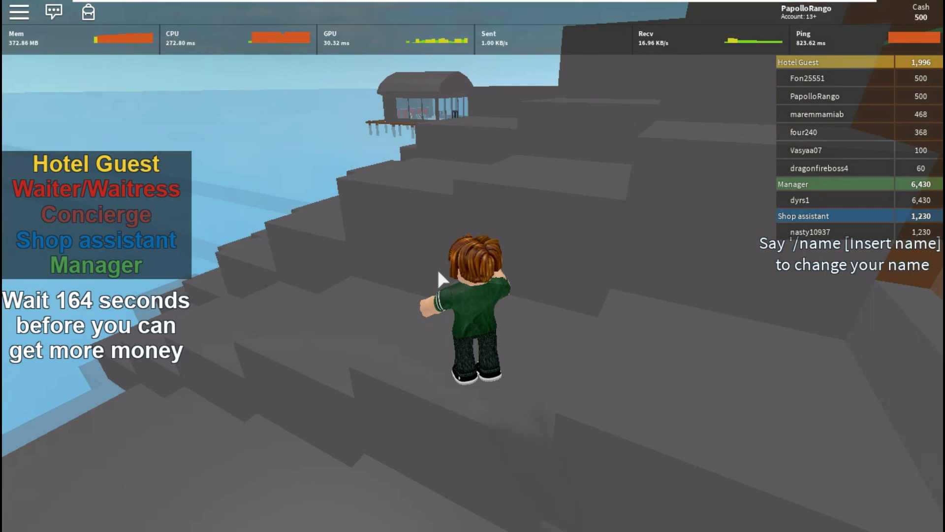
key("w")
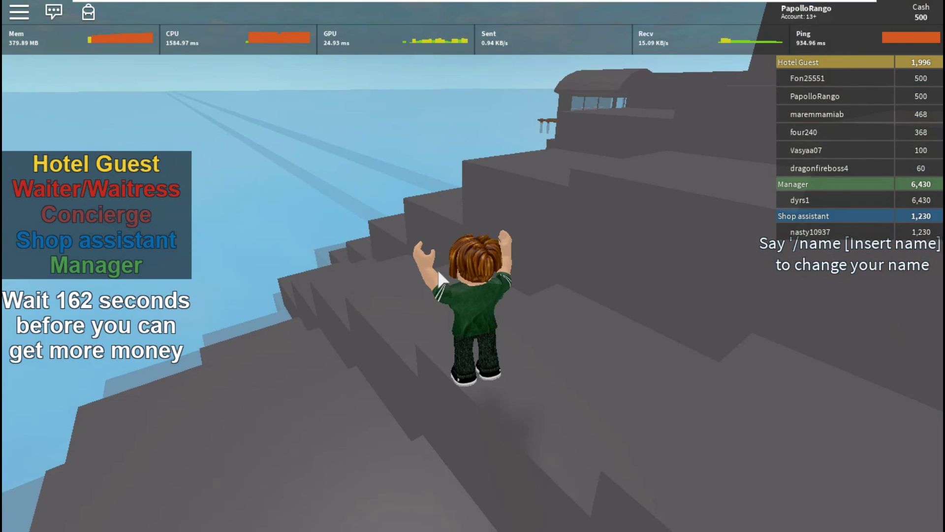
key("w")
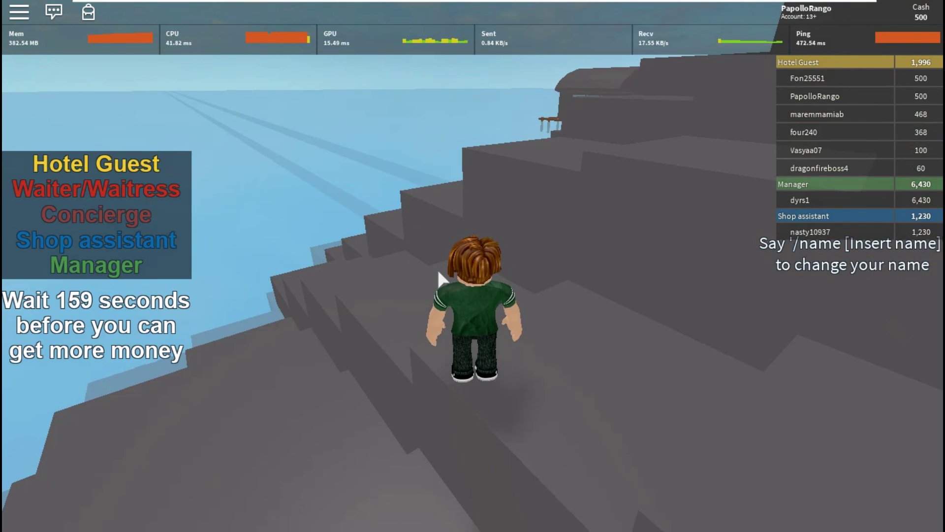
left_click(269, 45)
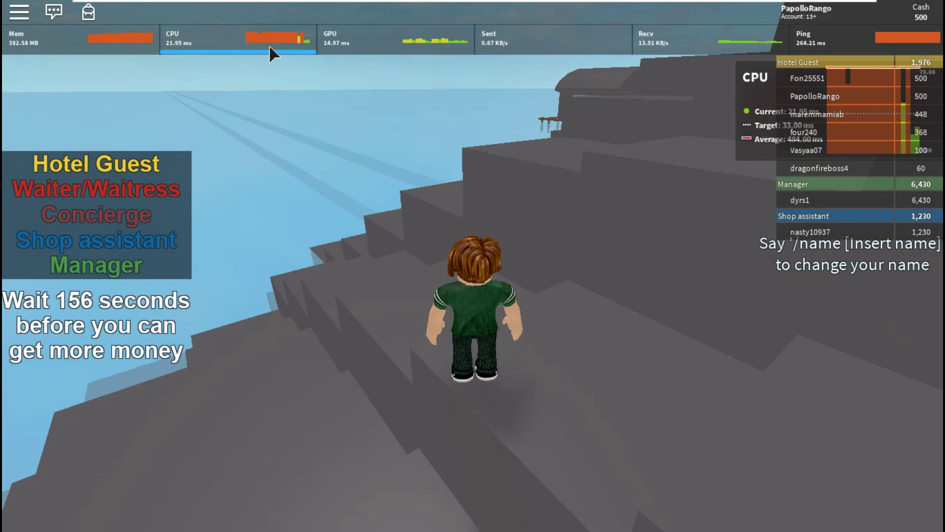